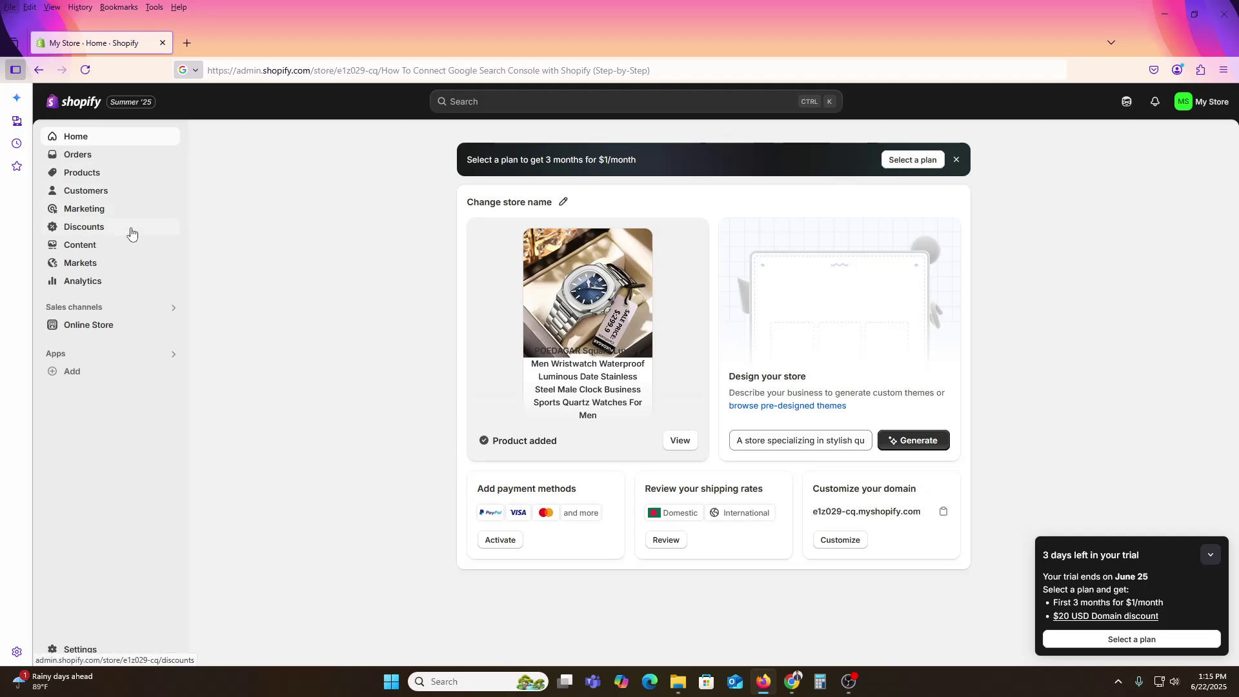
# - Open the live online store from the Shopify admin and look over its home page
pyautogui.click(174, 326)
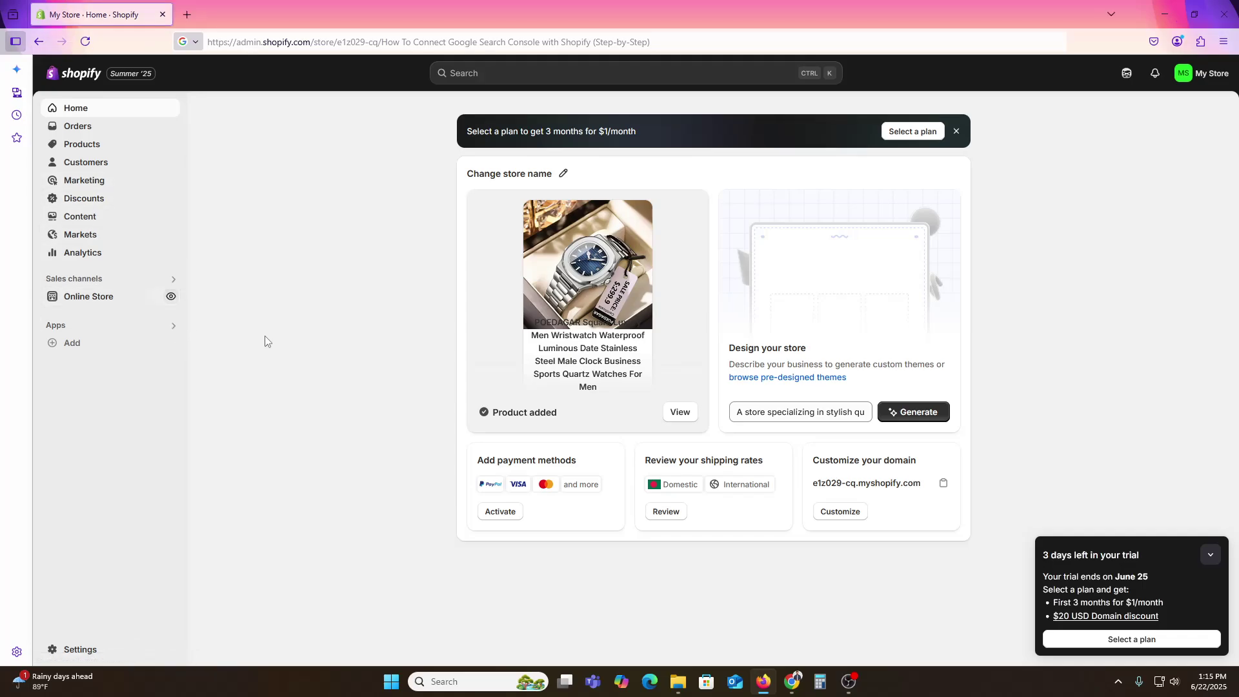
pyautogui.click(172, 298)
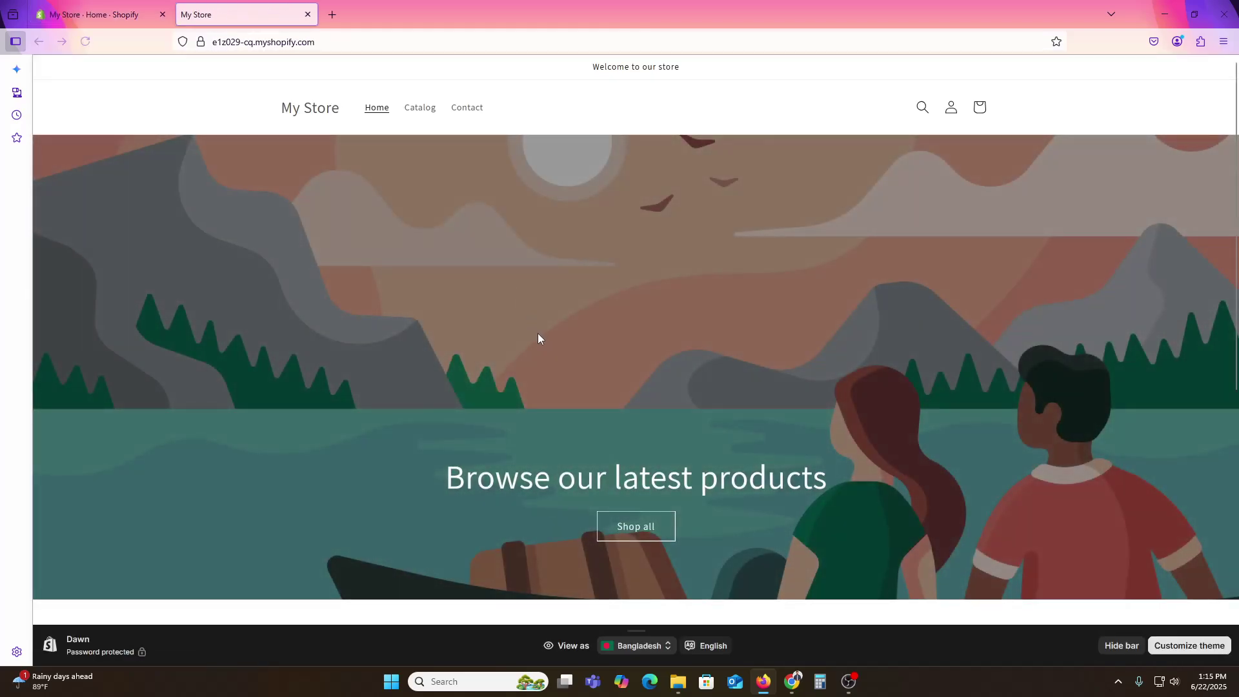
pyautogui.scroll(-5, 537, 336)
pyautogui.scroll(5, 622, 500)
# - Search Google for "google console" in a new browser tab and open the Google Search Console Tools result
pyautogui.click(332, 14)
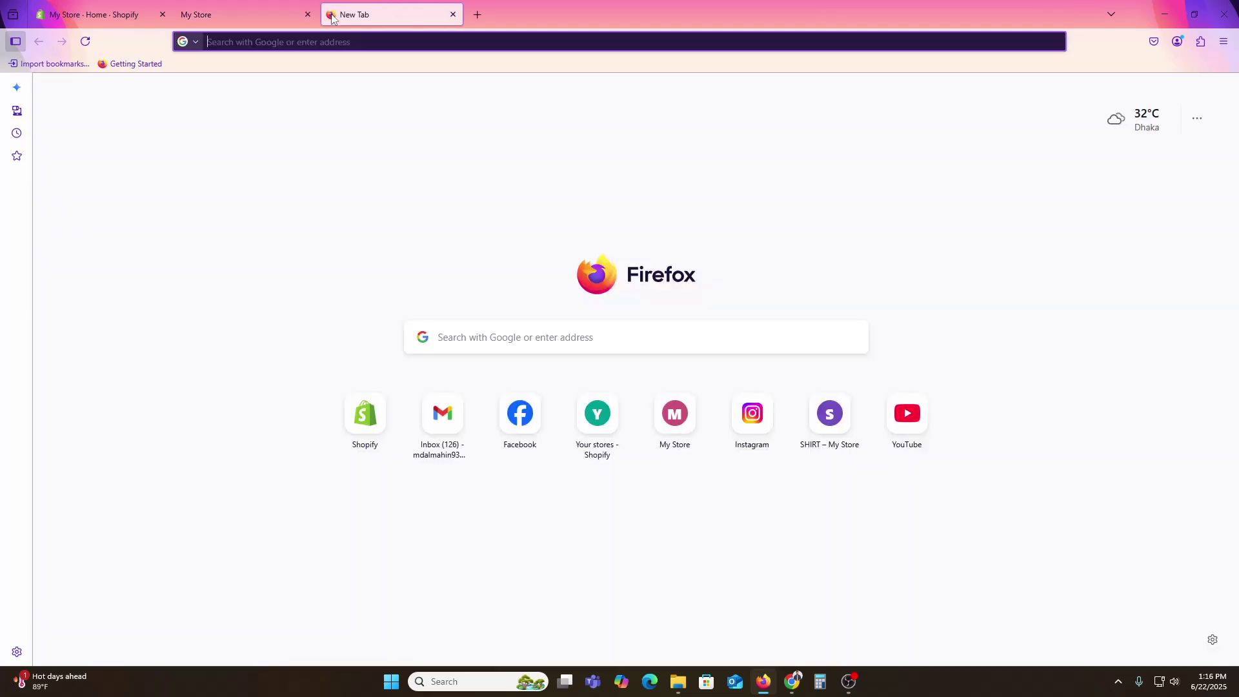
pyautogui.write('google comns')
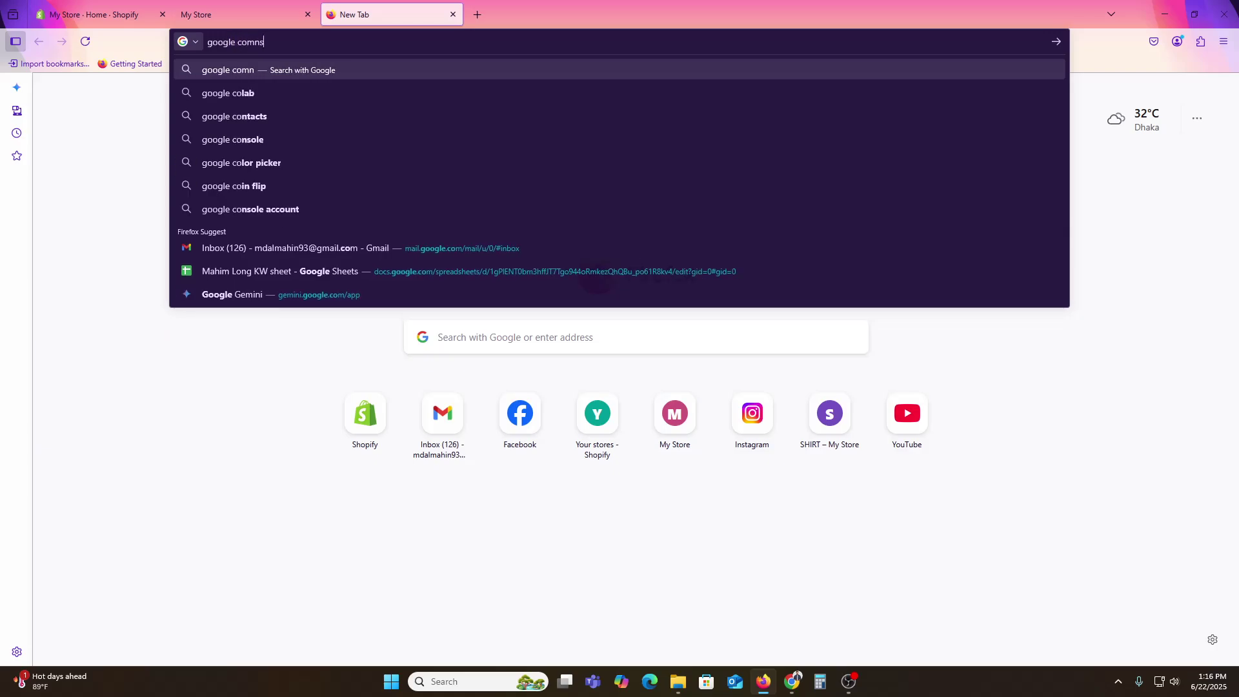
pyautogui.press('BackSpace')
pyautogui.press('BackSpace')
pyautogui.press('BackSpace')
pyautogui.write('nsole')
pyautogui.press('Return')
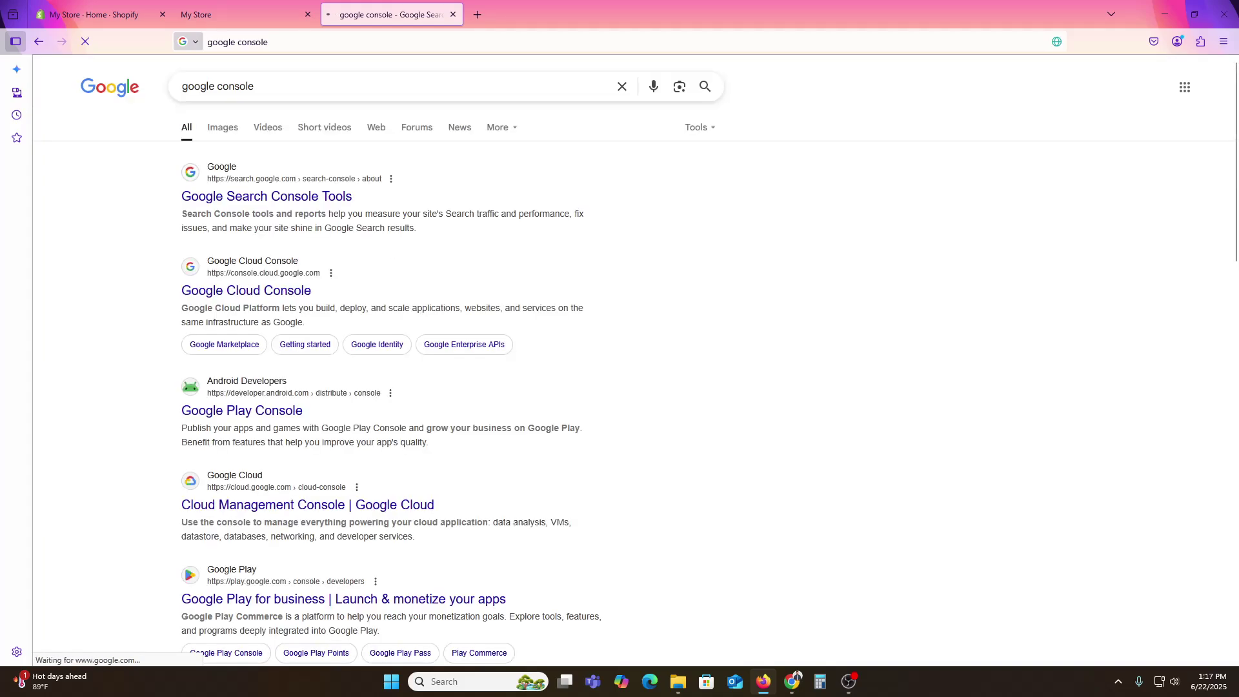
pyautogui.click(279, 197)
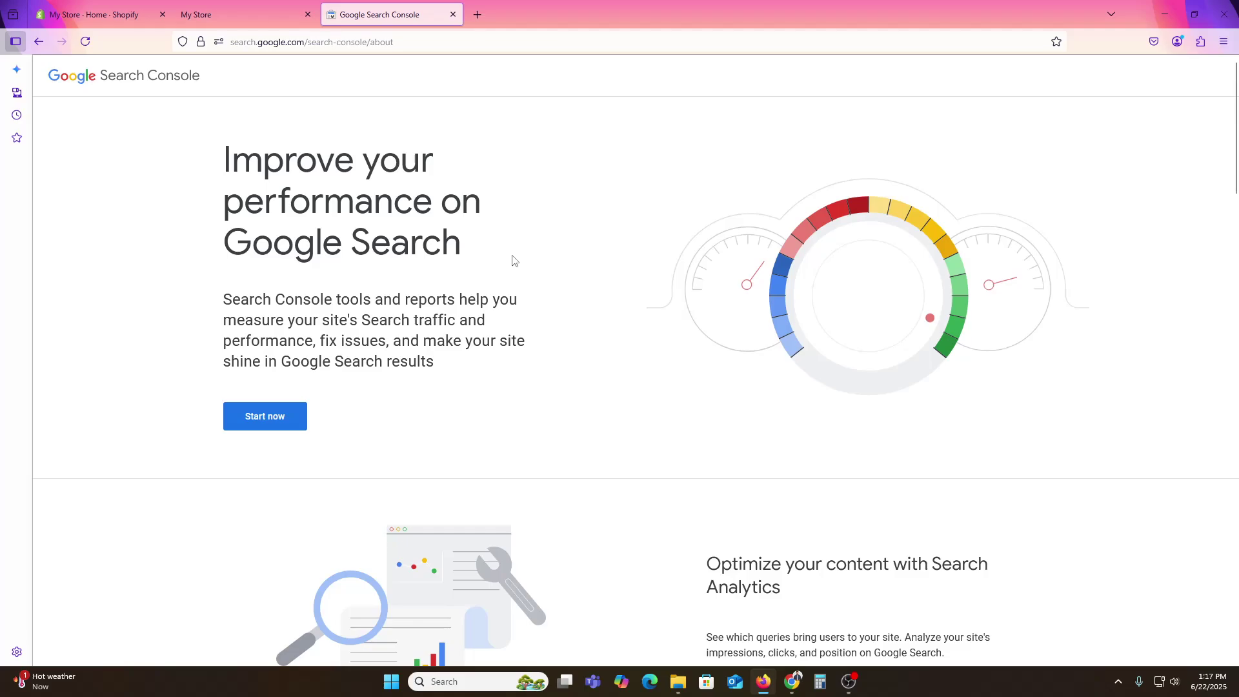
# - Look through the Google Search Console introduction page and start the setup
pyautogui.scroll(-6, 514, 260)
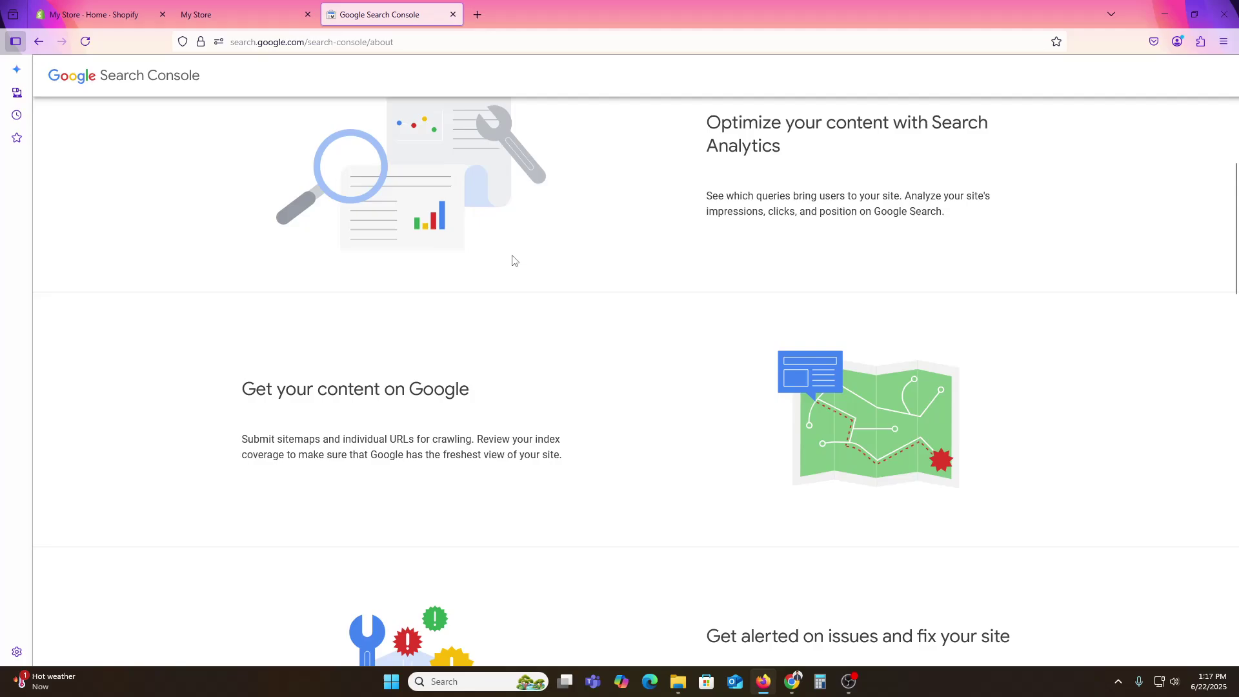
pyautogui.scroll(-3, 514, 260)
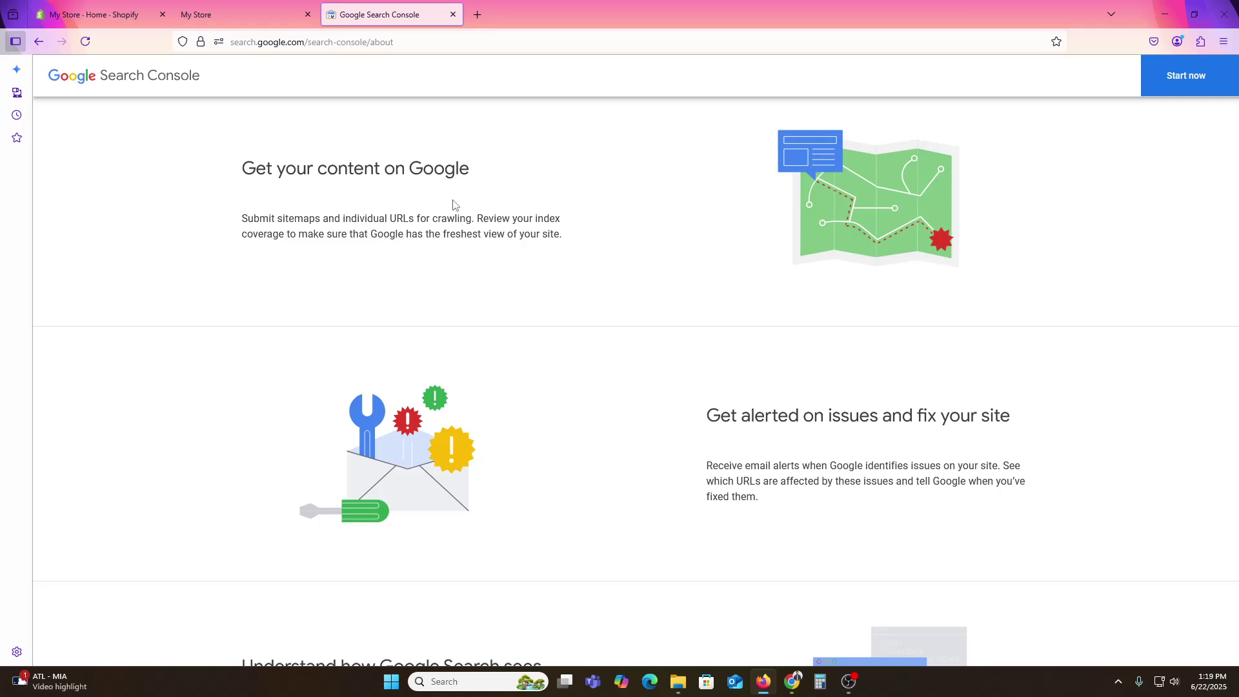
pyautogui.scroll(8, 972, 445)
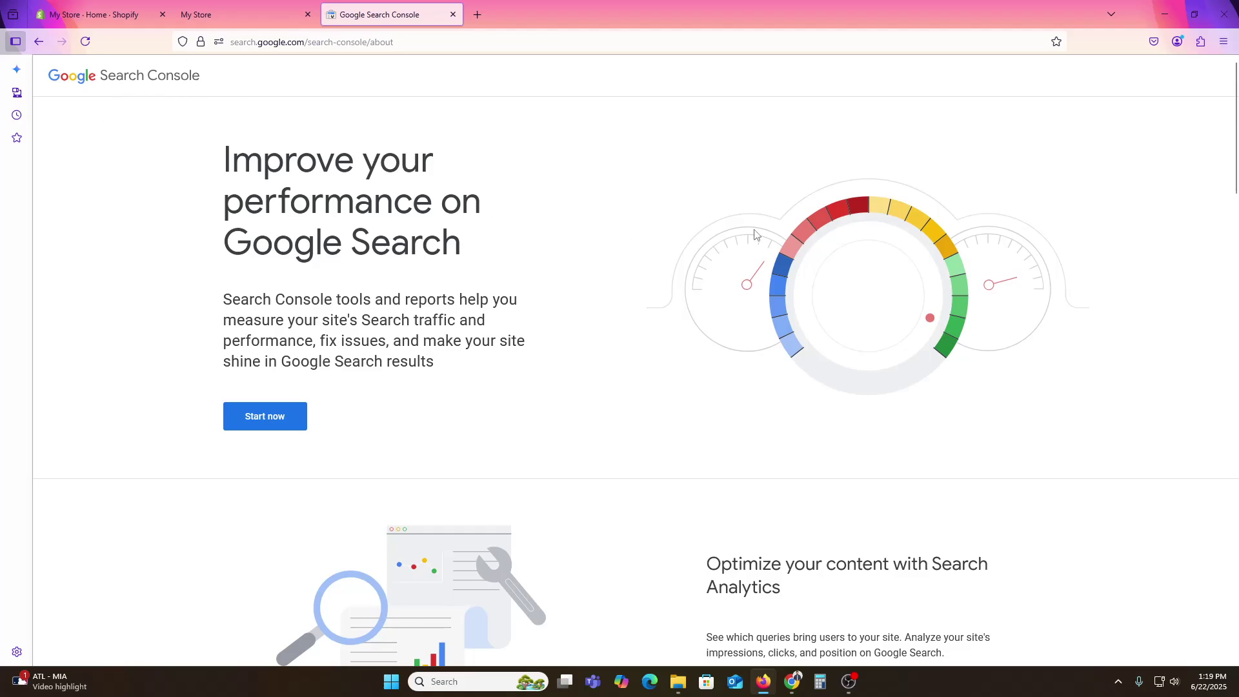
pyautogui.scroll(-9, 710, 265)
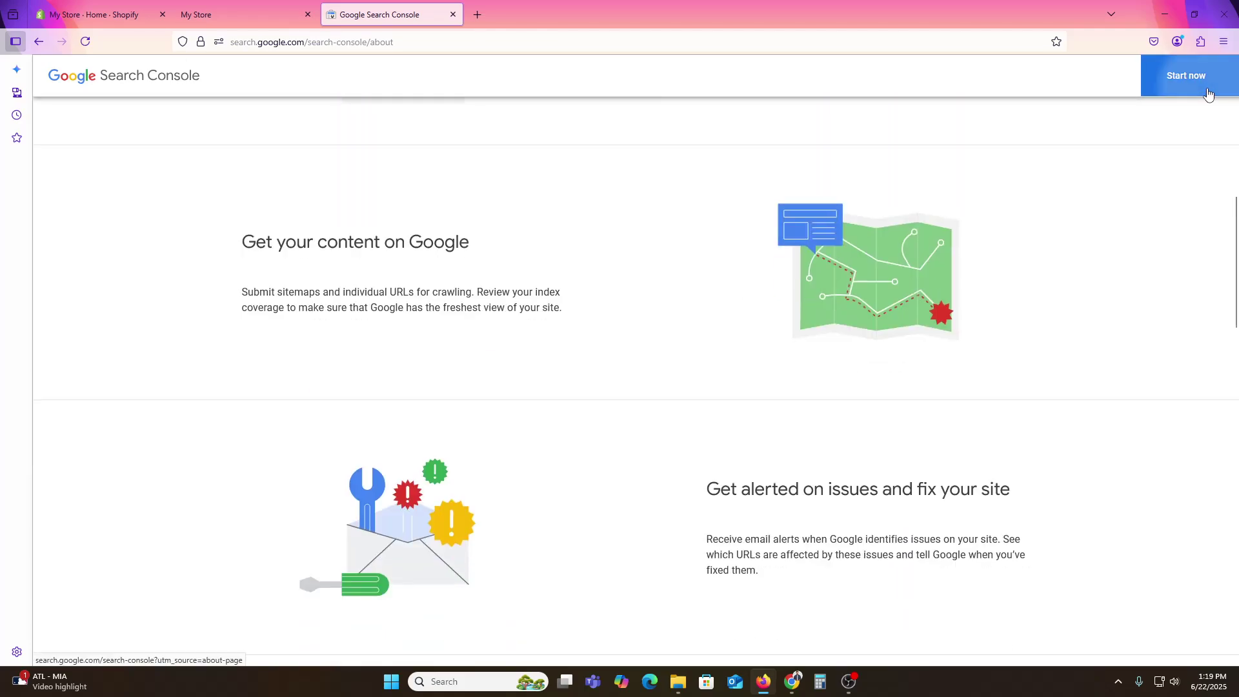
pyautogui.click(1209, 95)
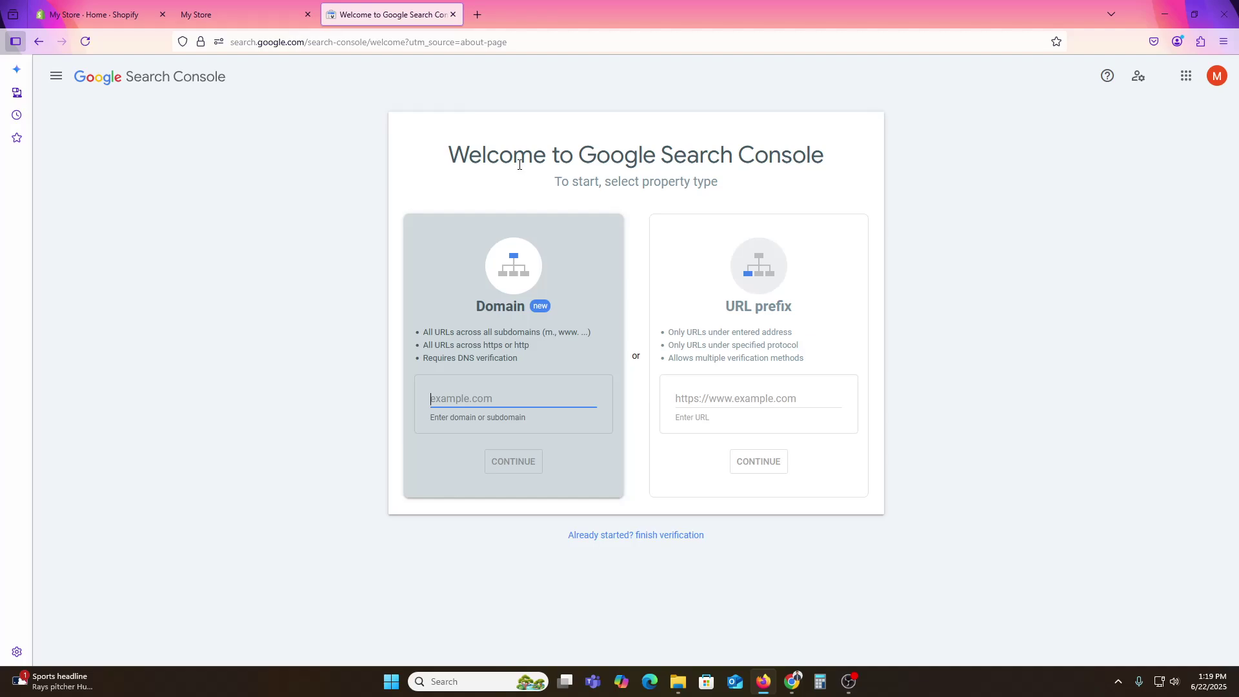
# - Copy the storefront's web address and submit e1z029-cq.myshopify.com, without the https prefix, as a Domain property in Search Console
pyautogui.click(259, 10)
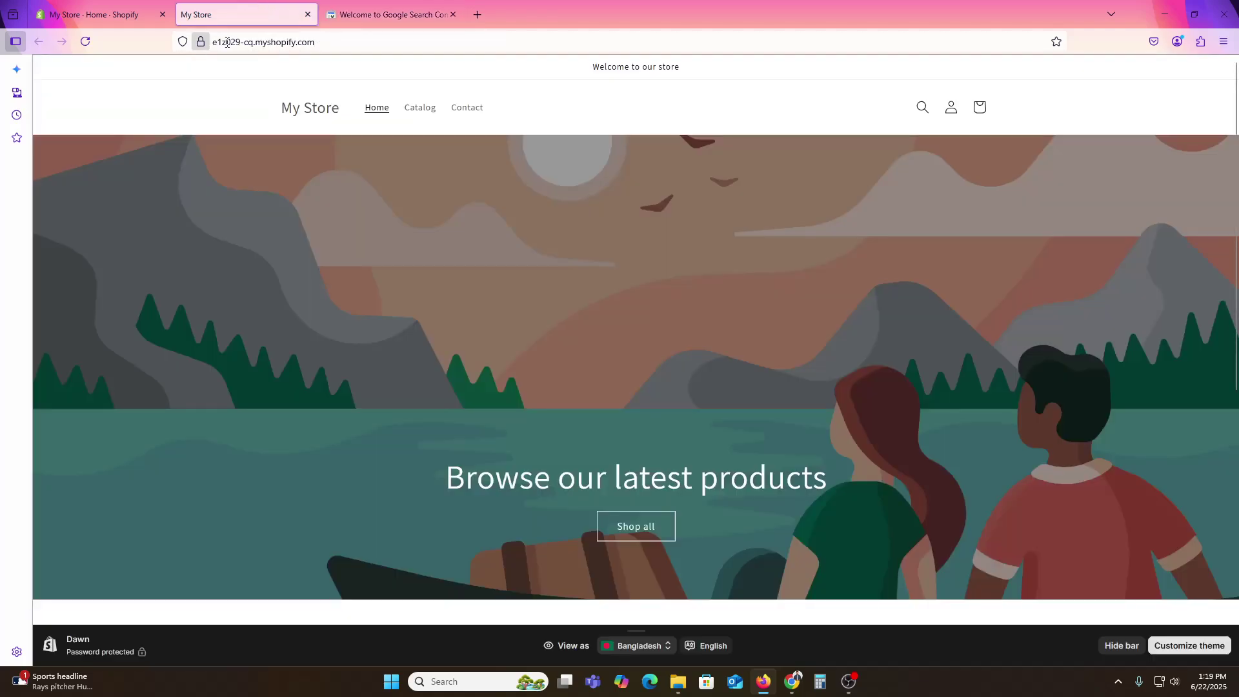
pyautogui.click(356, 42)
pyautogui.hotkey('ctrl', 'c')
pyautogui.click(391, 15)
pyautogui.click(444, 412)
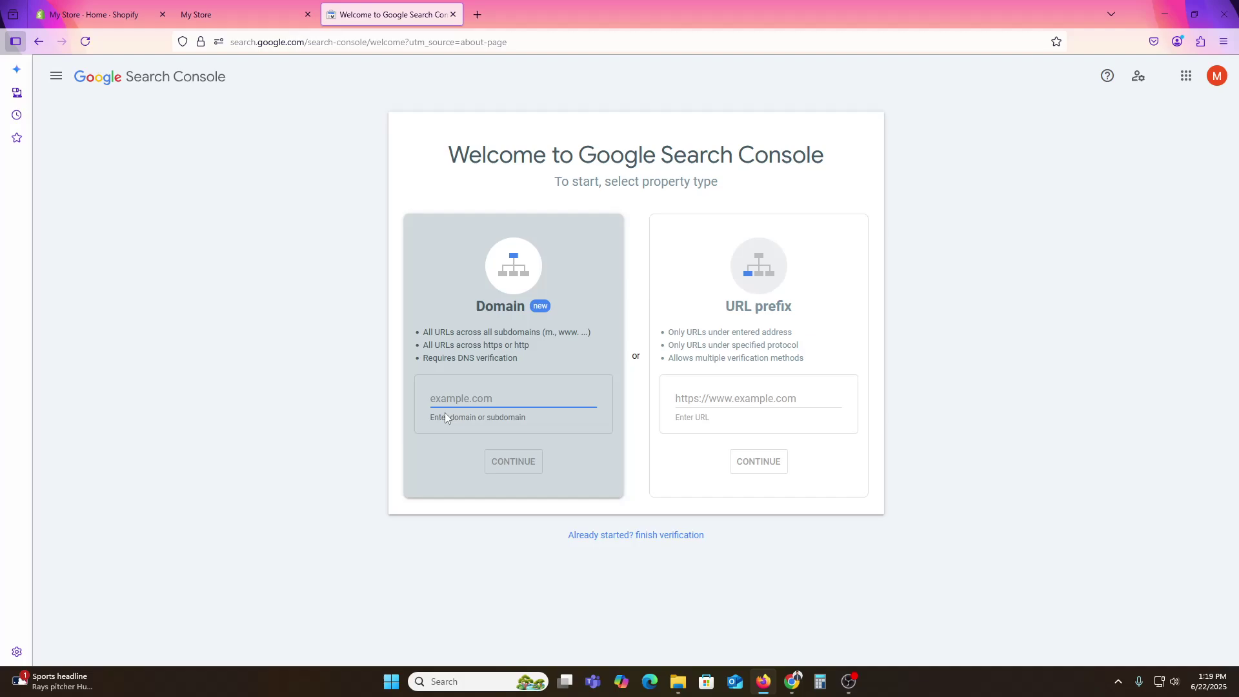
pyautogui.hotkey('ctrl', 'v')
pyautogui.press('BackSpace')
pyautogui.moveTo(463, 400); pyautogui.dragTo(398, 397)
pyautogui.press('BackSpace')
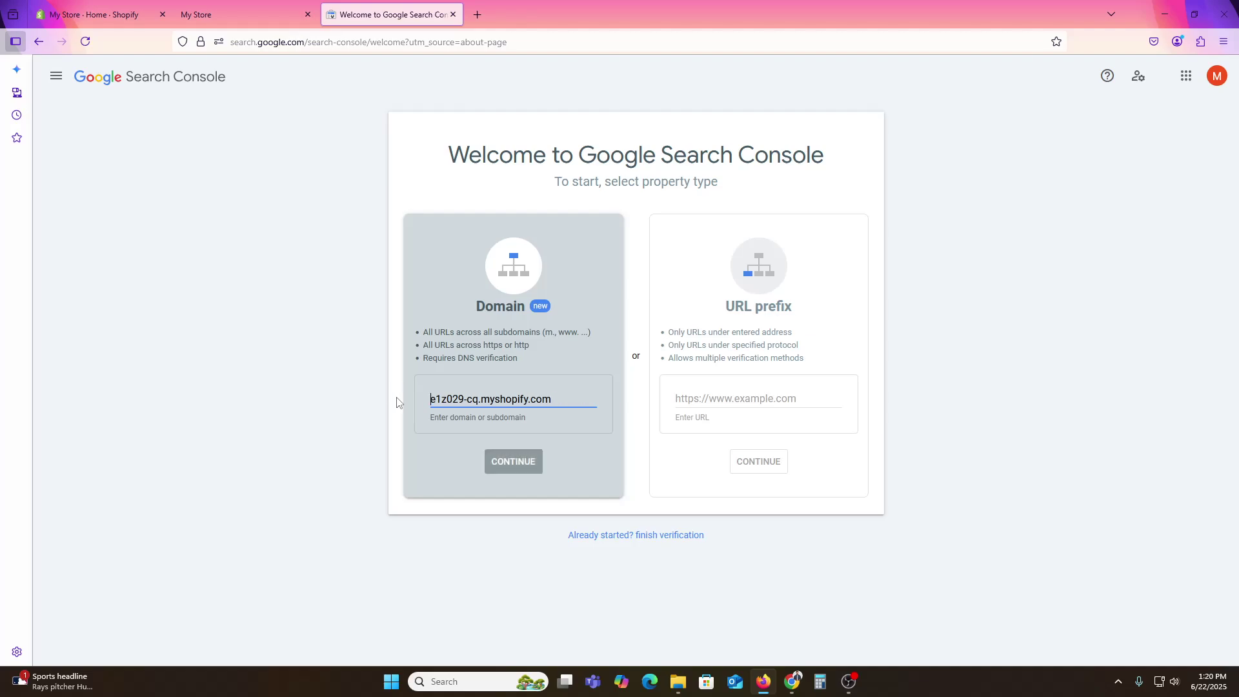
pyautogui.click(523, 468)
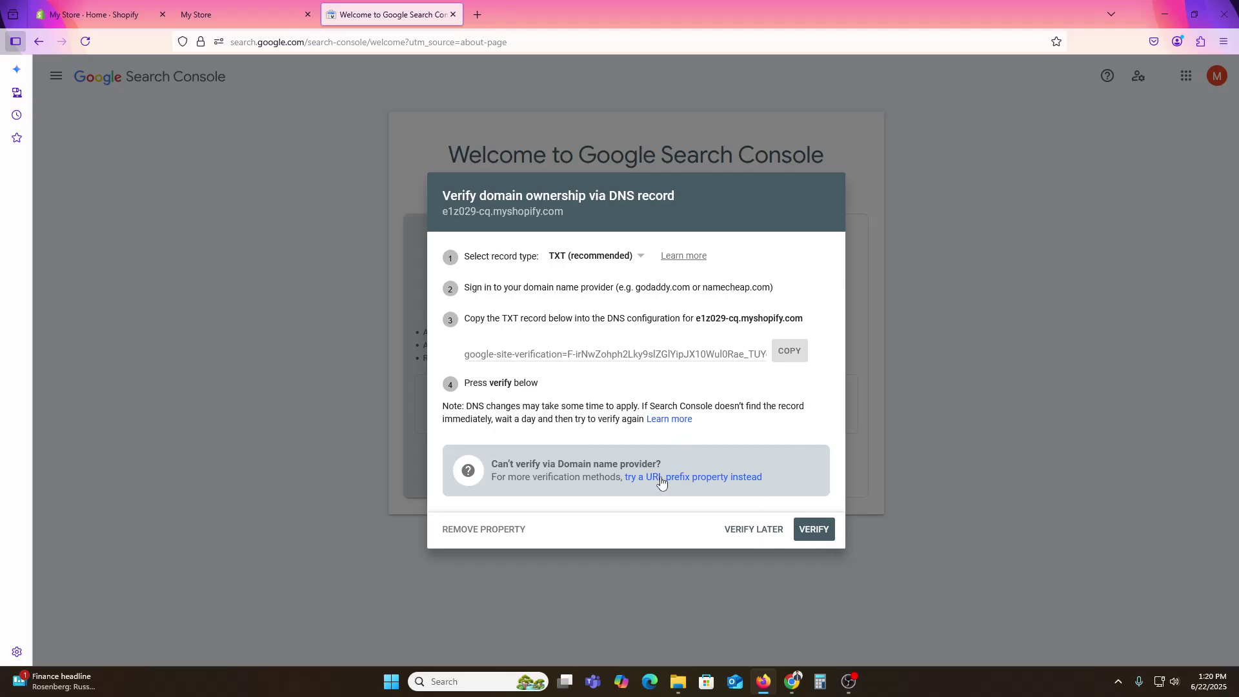
pyautogui.click(736, 477)
pyautogui.click(727, 404)
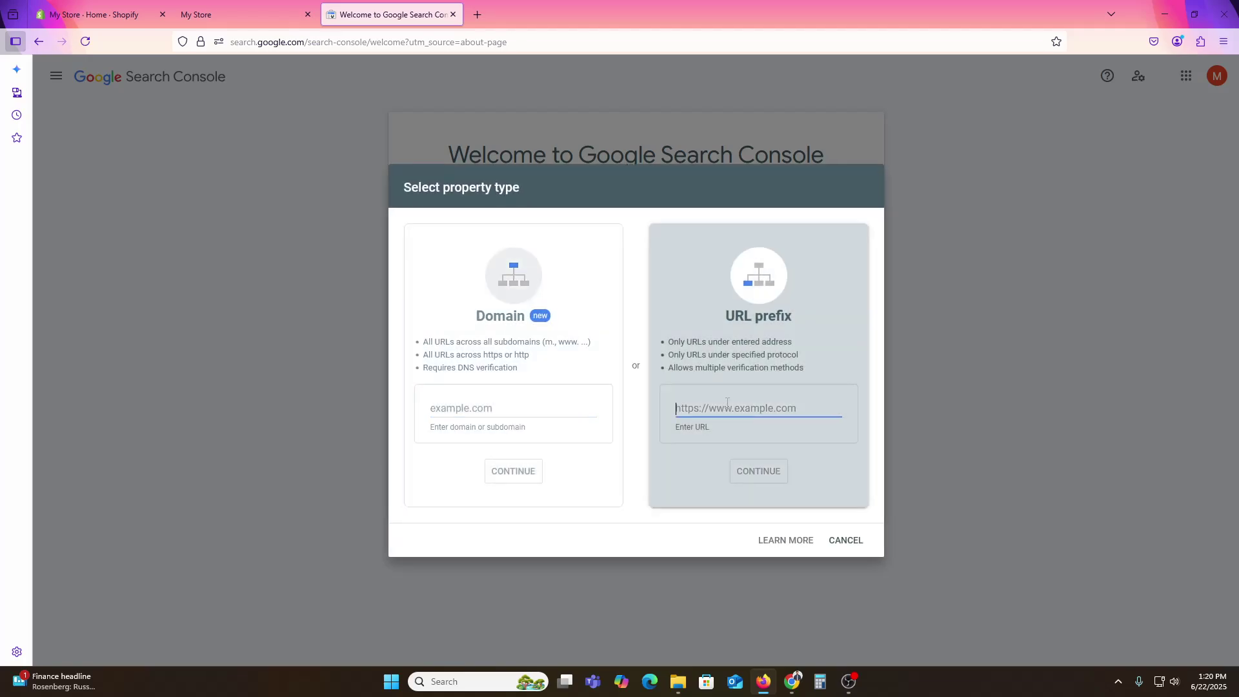
pyautogui.hotkey('ctrl', 'v')
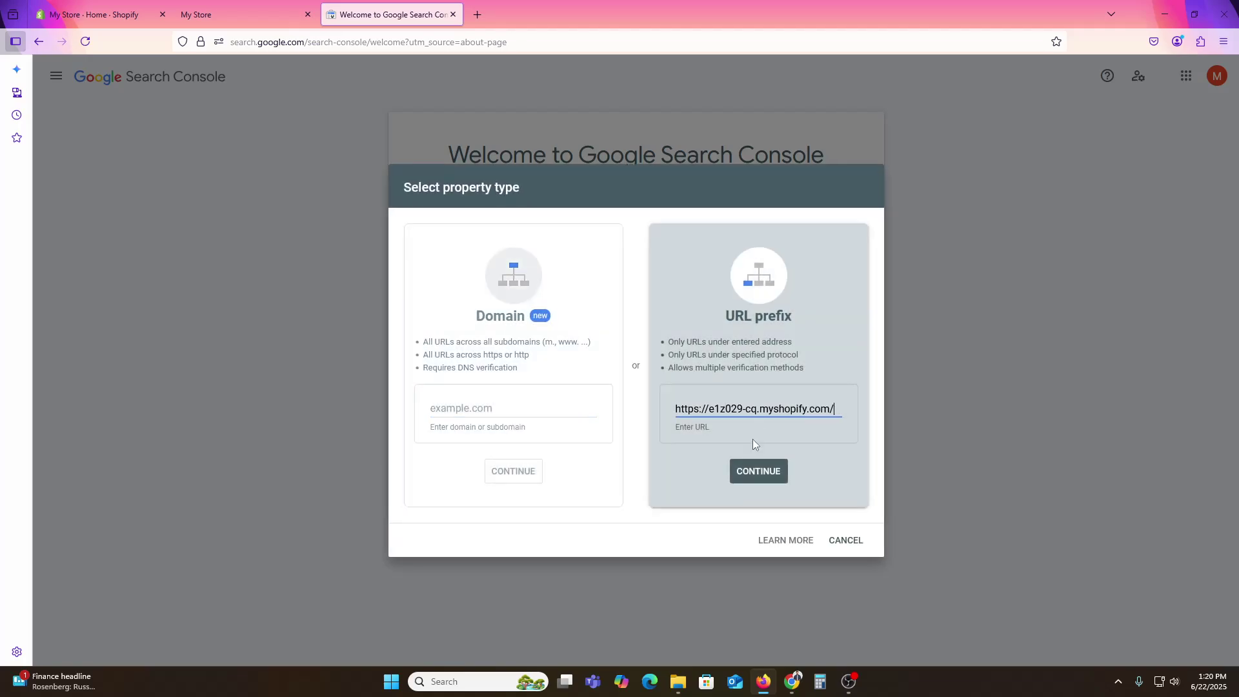
pyautogui.click(754, 466)
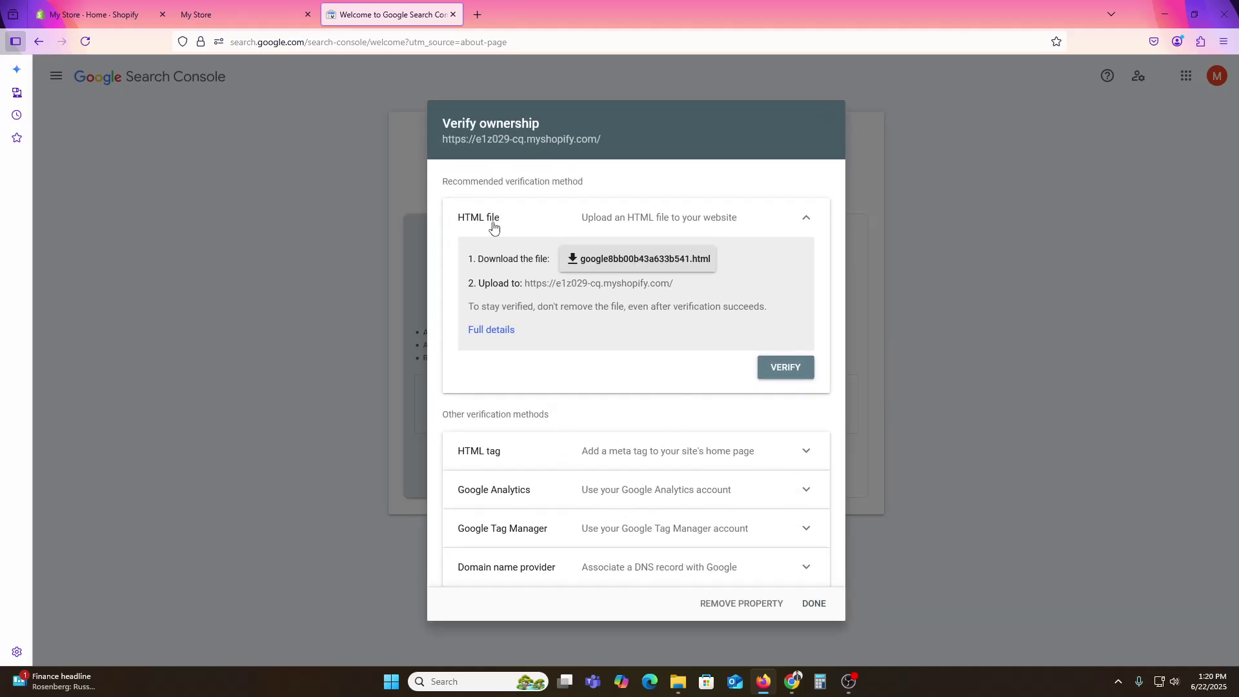
# - Examine the HTML file, HTML tag, Google Analytics, Google Tag Manager and Domain name provider verification methods
pyautogui.click(531, 217)
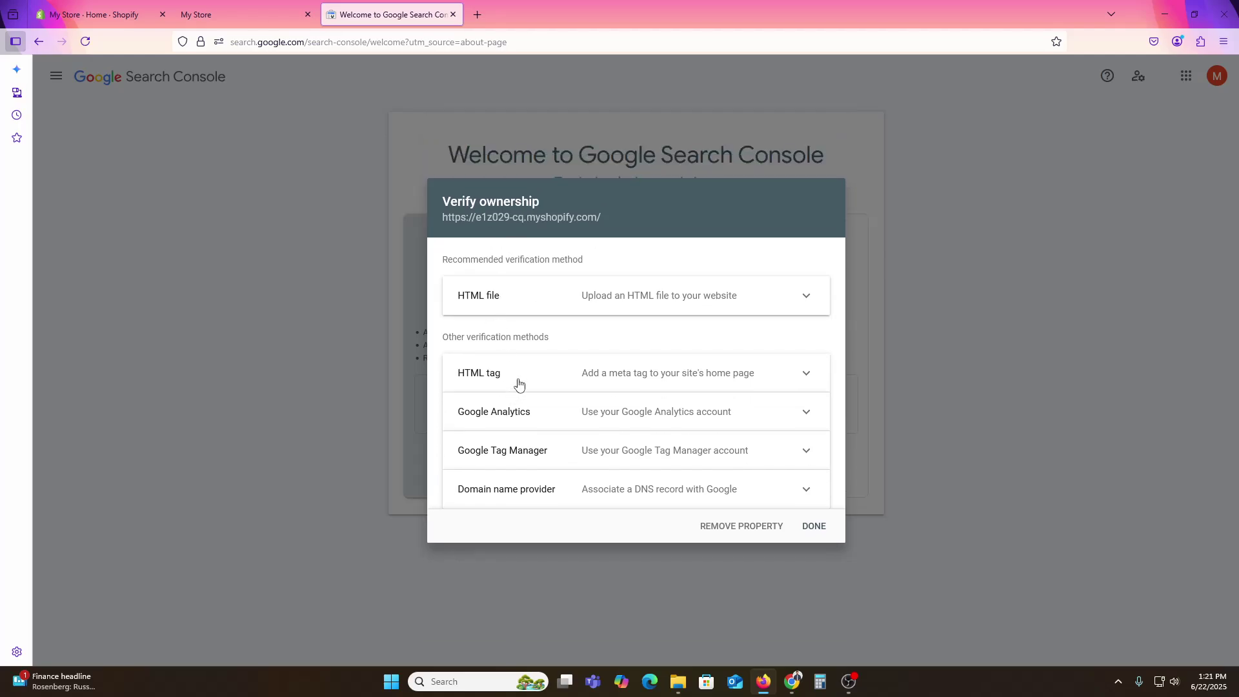
pyautogui.click(517, 382)
pyautogui.click(542, 523)
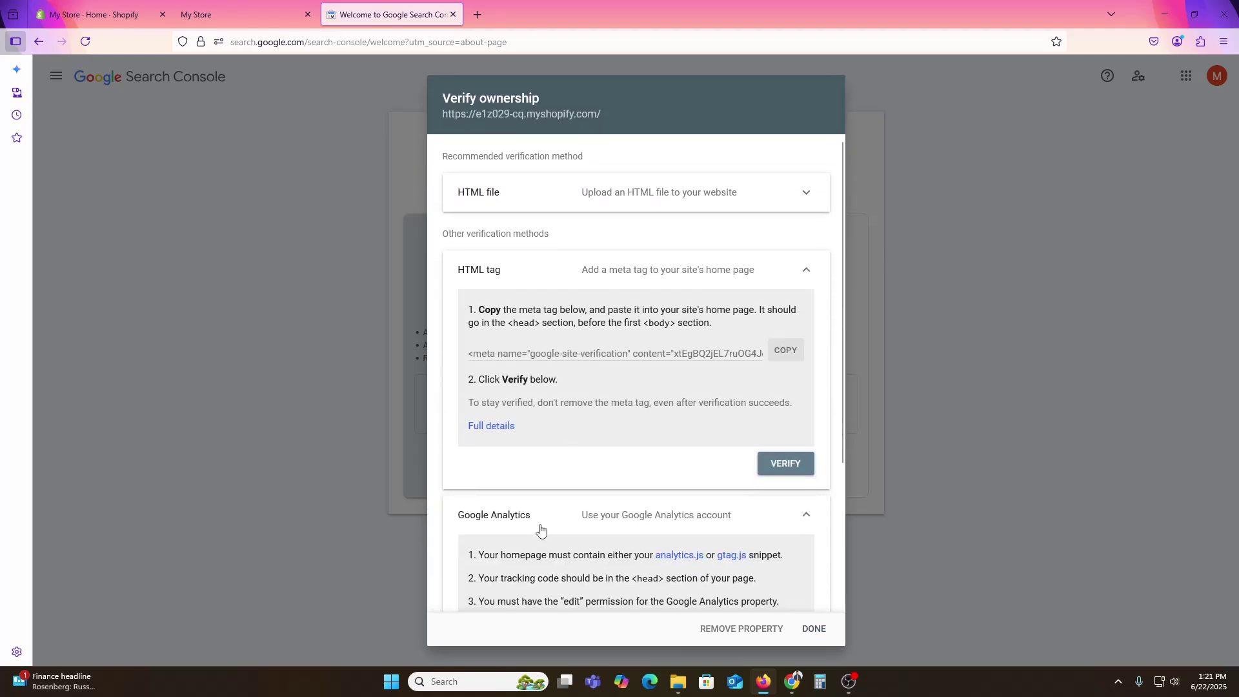
pyautogui.click(555, 395)
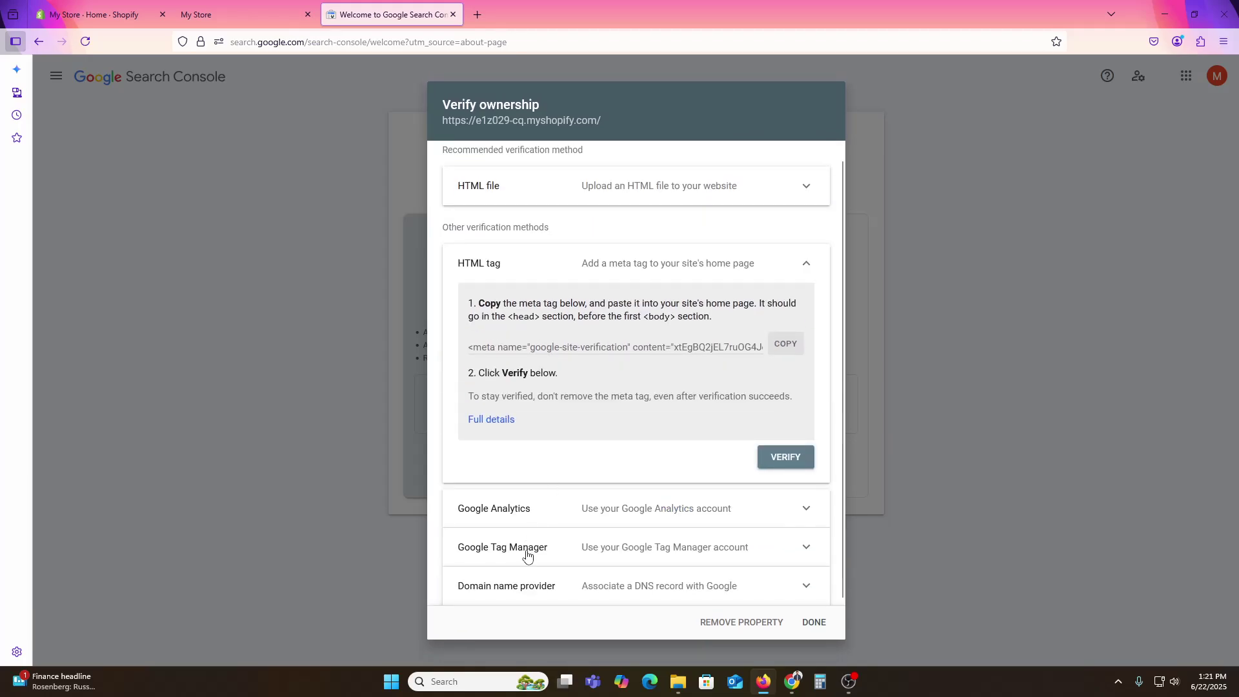
pyautogui.click(526, 549)
pyautogui.click(566, 593)
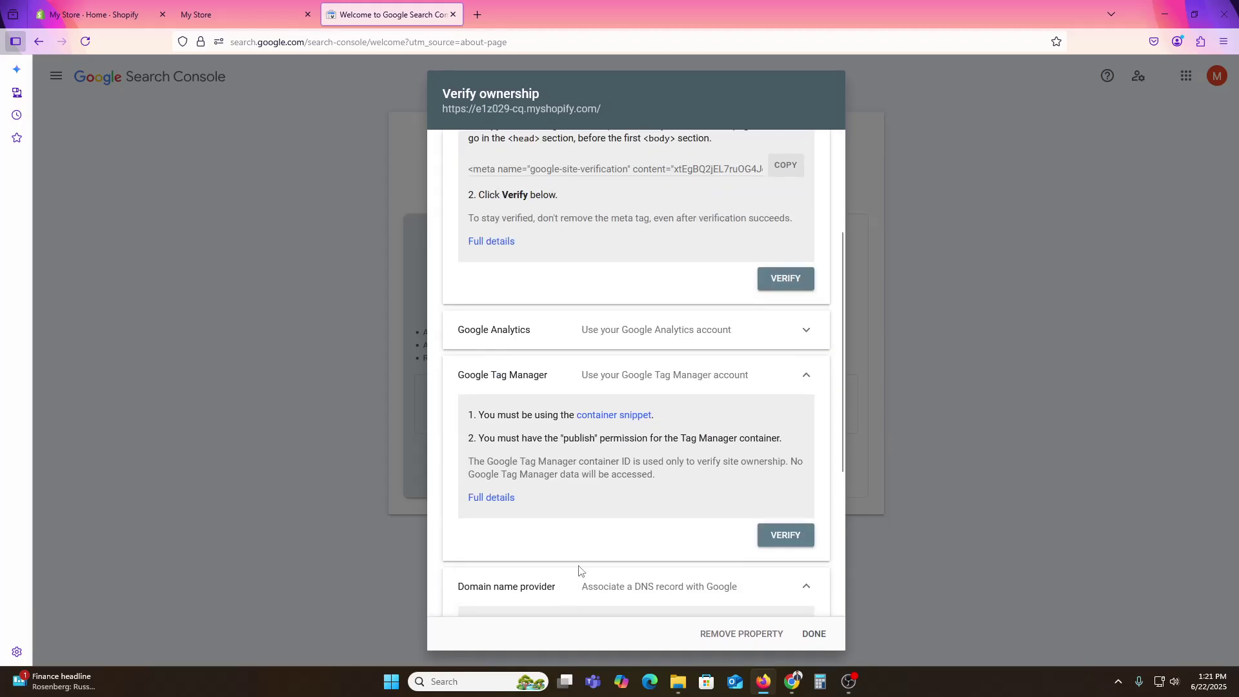
pyautogui.scroll(3, 579, 571)
pyautogui.click(731, 262)
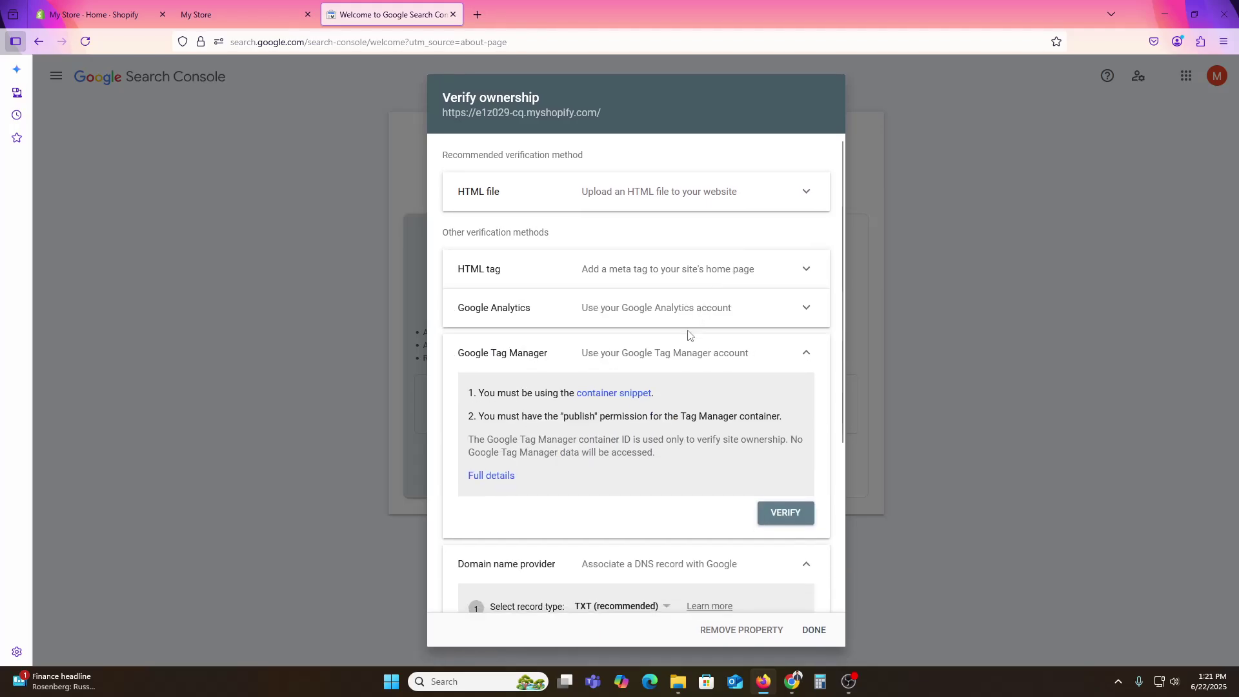
pyautogui.click(683, 323)
pyautogui.click(691, 191)
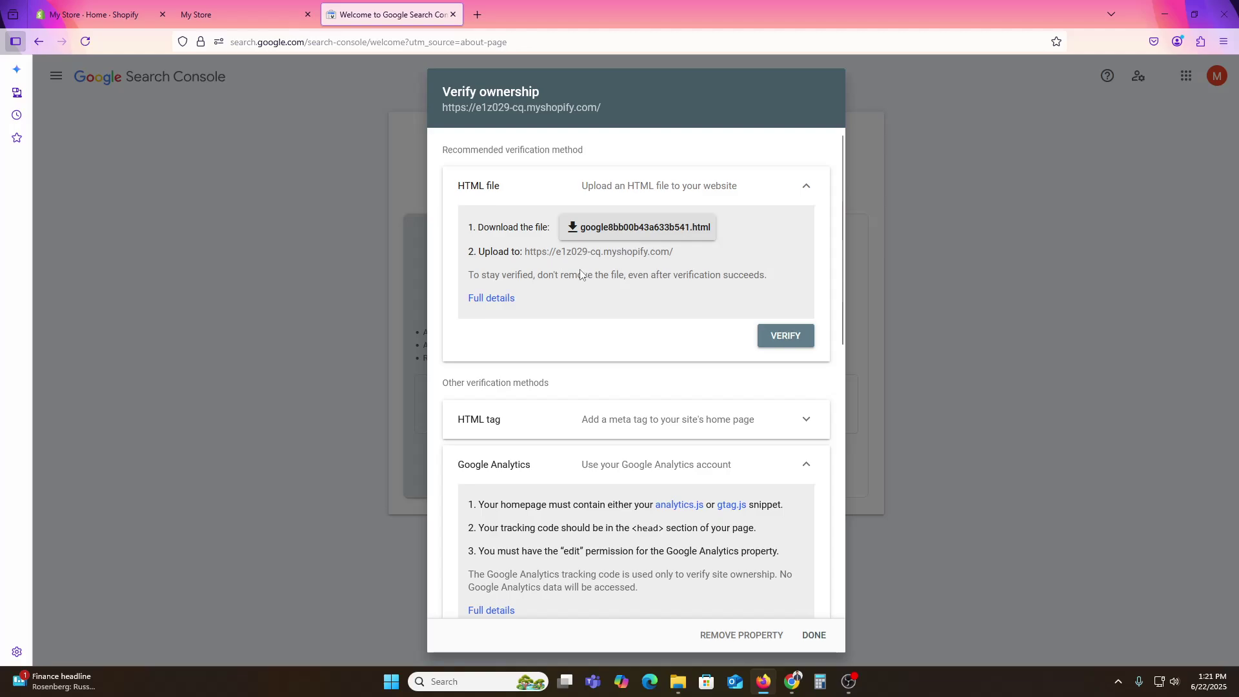
# - Expand the HTML tag verification method and look through its full details help page
pyautogui.click(611, 427)
pyautogui.scroll(-2, 667, 427)
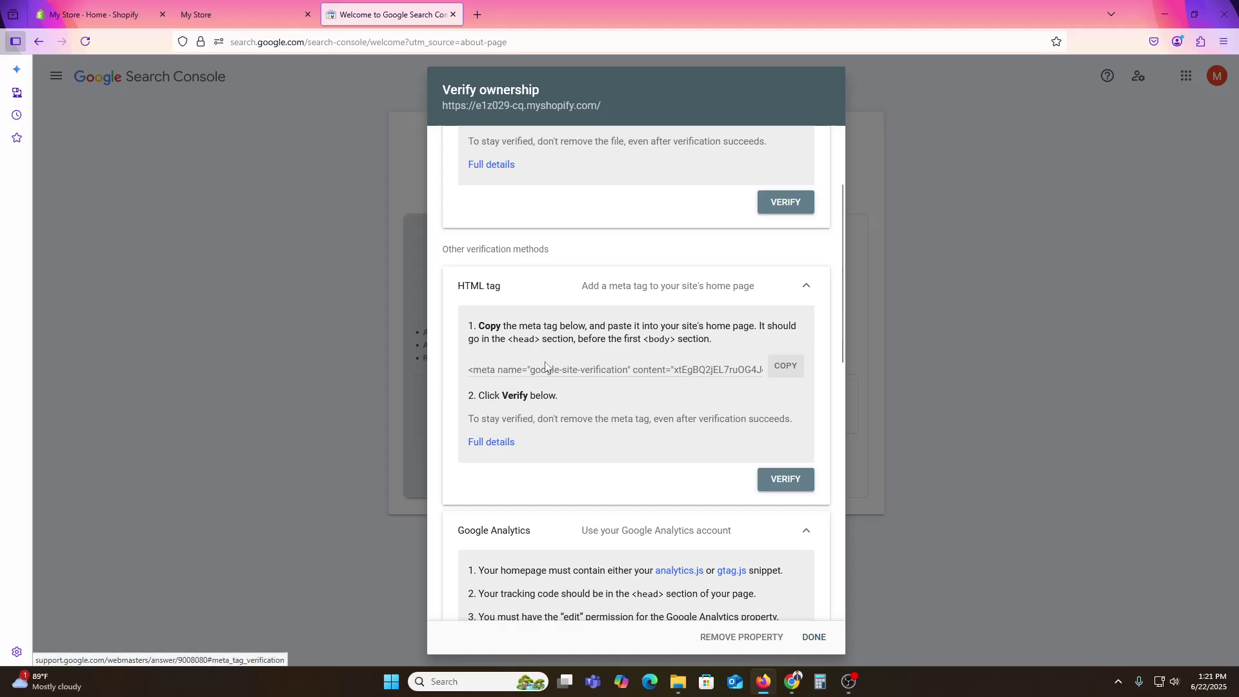
pyautogui.click(785, 365)
pyautogui.click(494, 444)
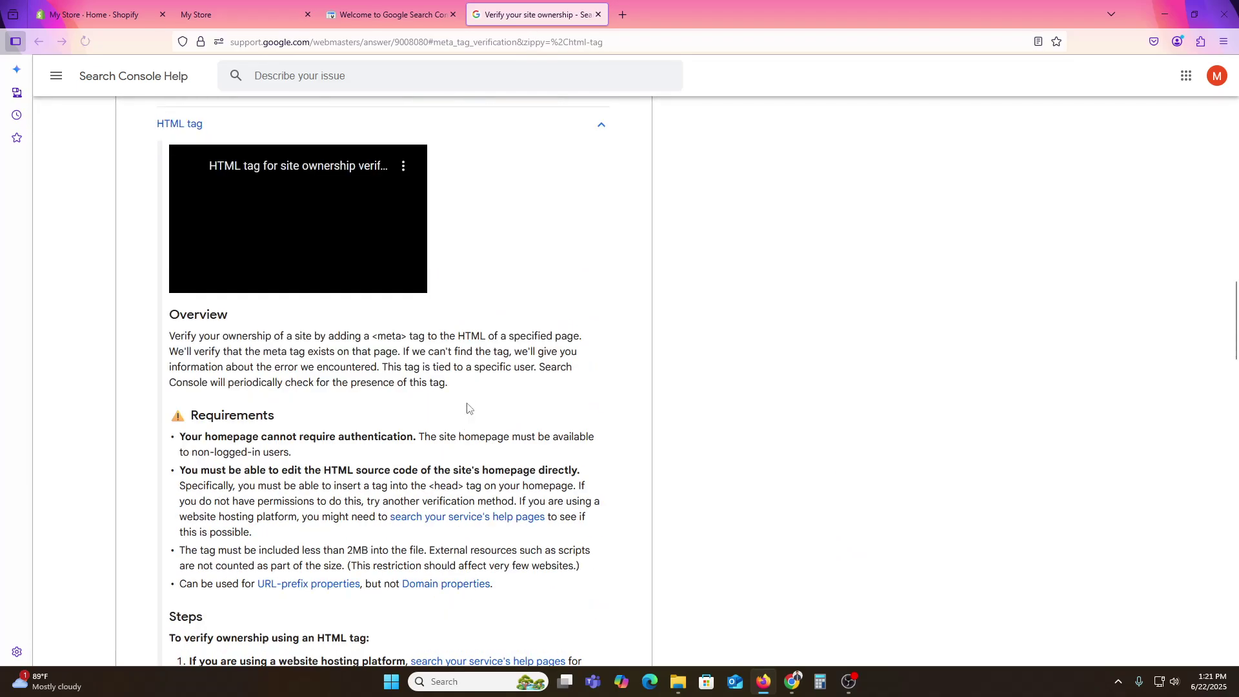
pyautogui.scroll(5, 468, 408)
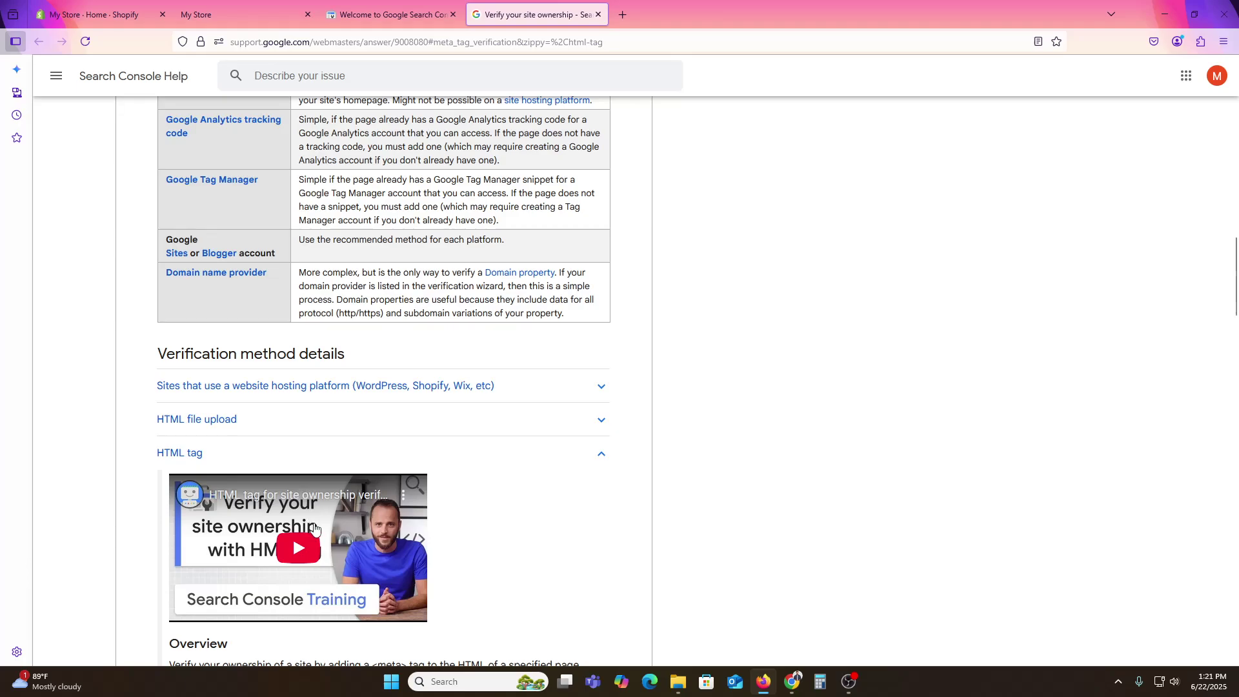
# - Return to the Search Console ownership verification and copy the meta tag of the HTML tag method
pyautogui.click(69, 9)
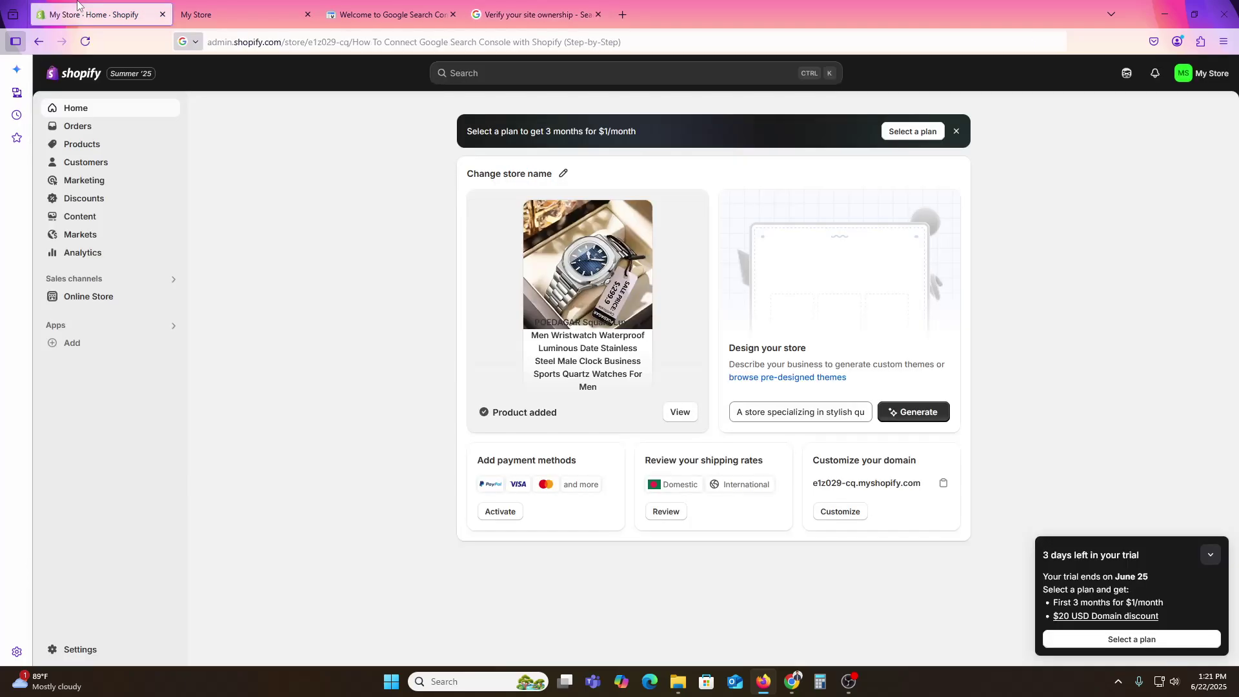
pyautogui.click(380, 6)
pyautogui.click(524, 370)
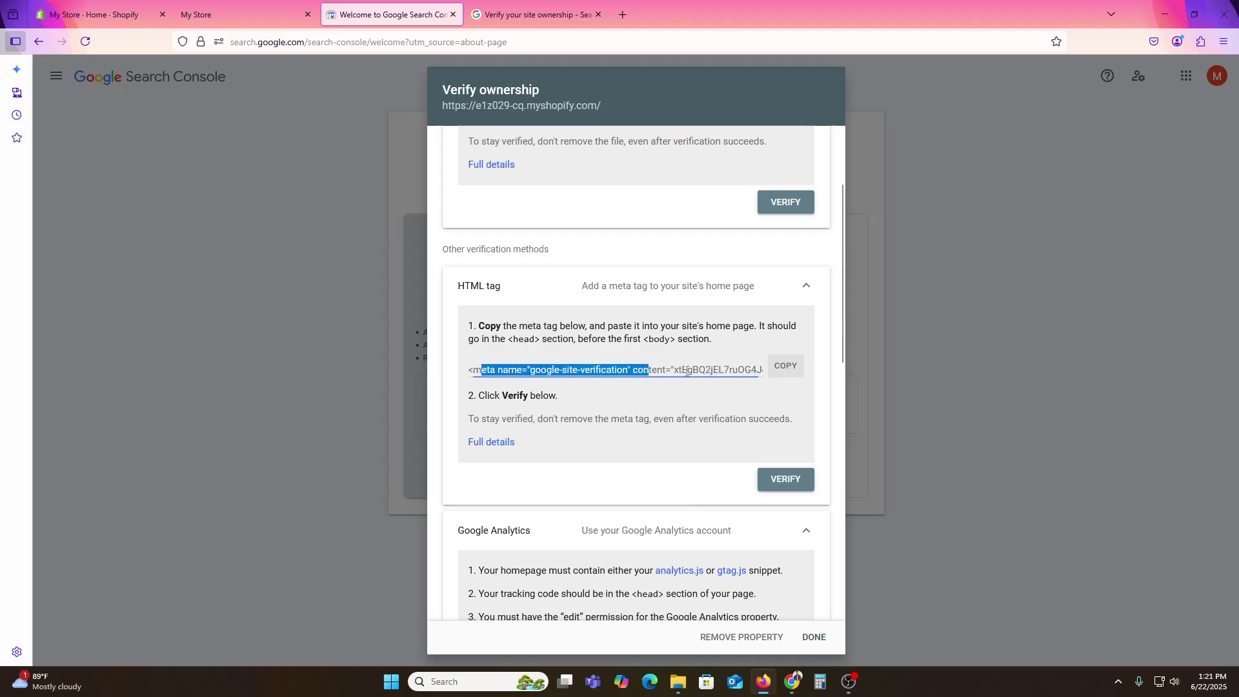
pyautogui.click(664, 396)
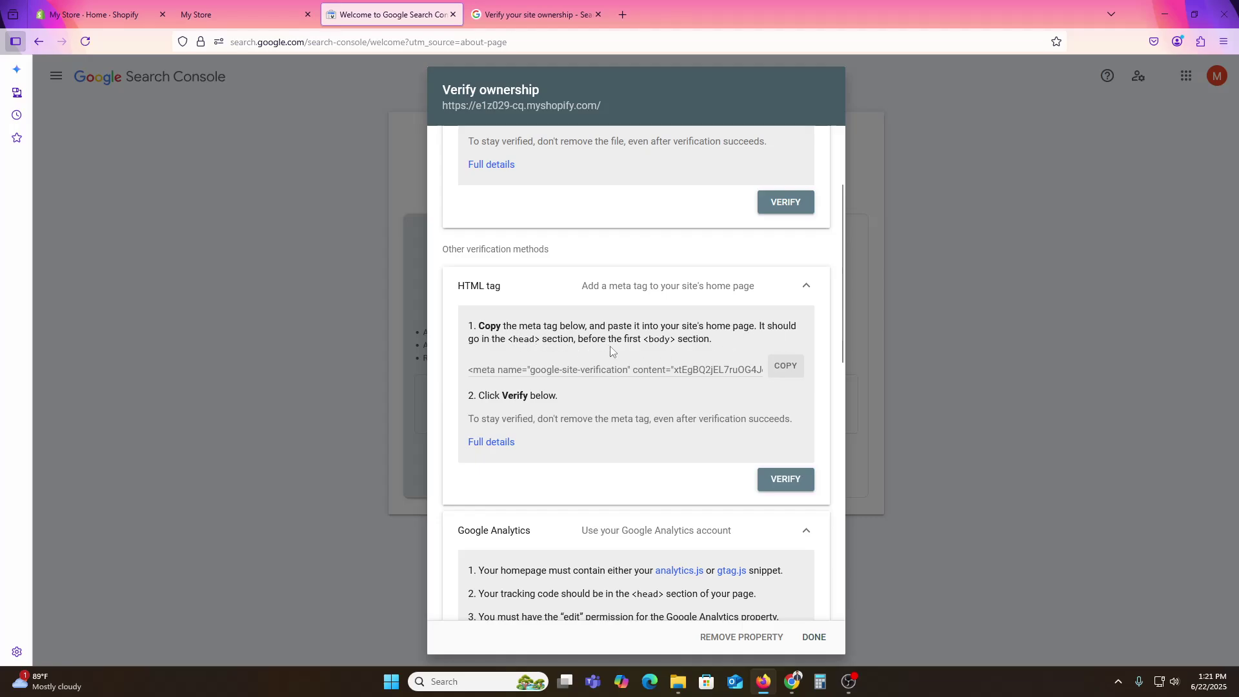
pyautogui.click(785, 366)
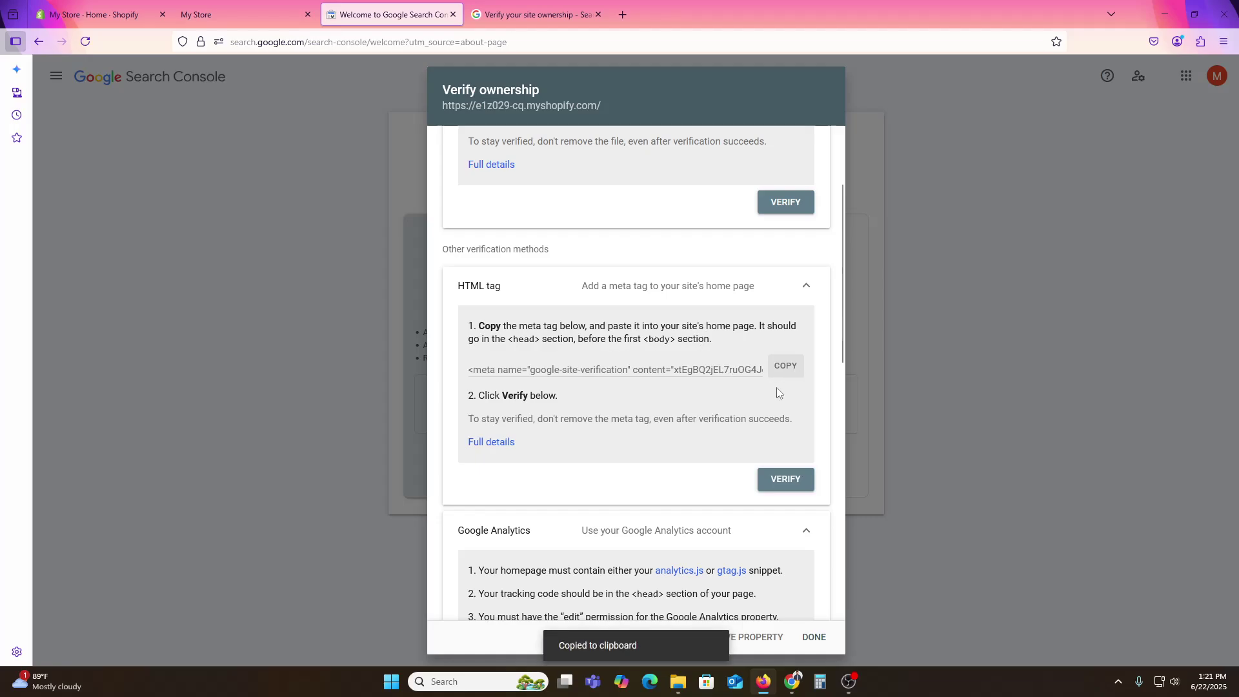
# - Switch to the Shopify admin and open the Dawn theme's layout file theme.liquid for code editing
pyautogui.click(97, 14)
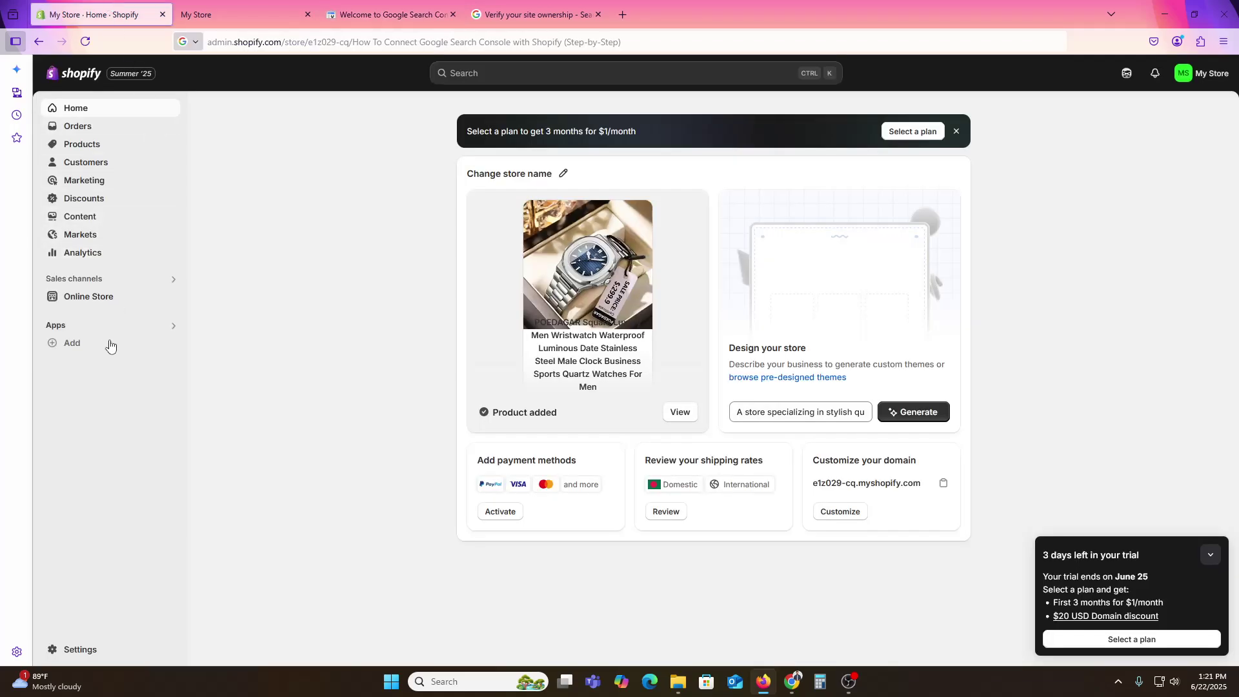
pyautogui.click(99, 301)
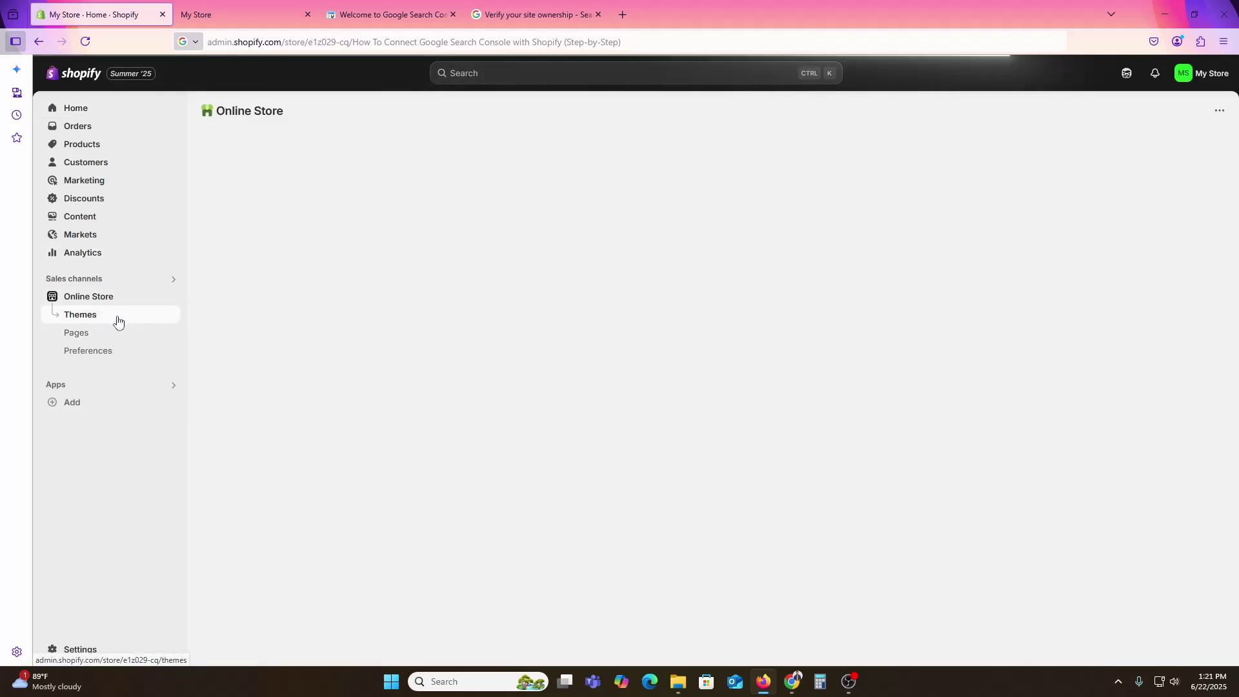
pyautogui.click(117, 321)
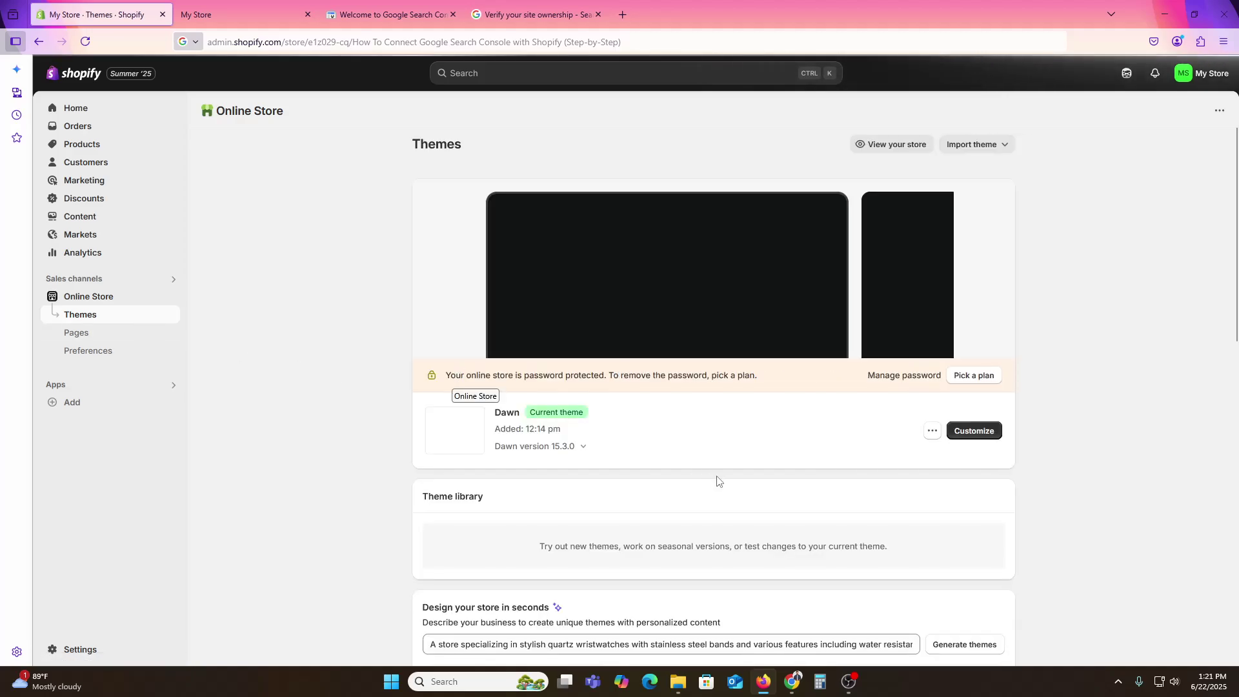
pyautogui.click(932, 432)
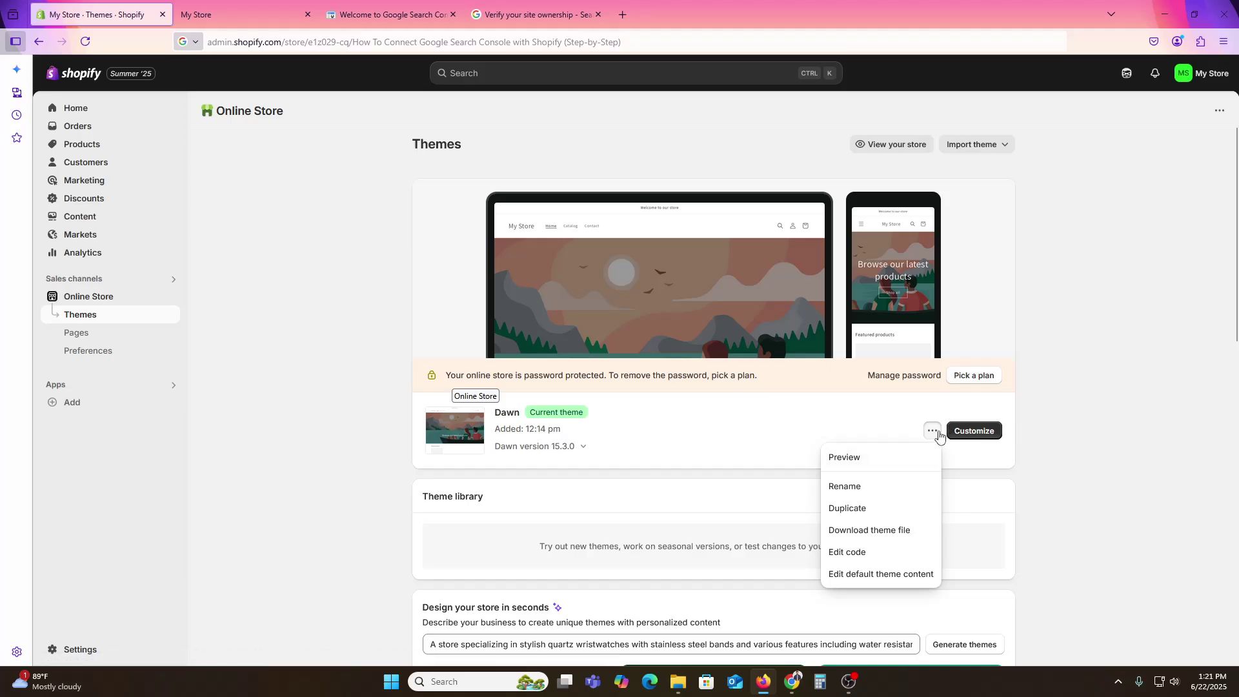
pyautogui.click(868, 553)
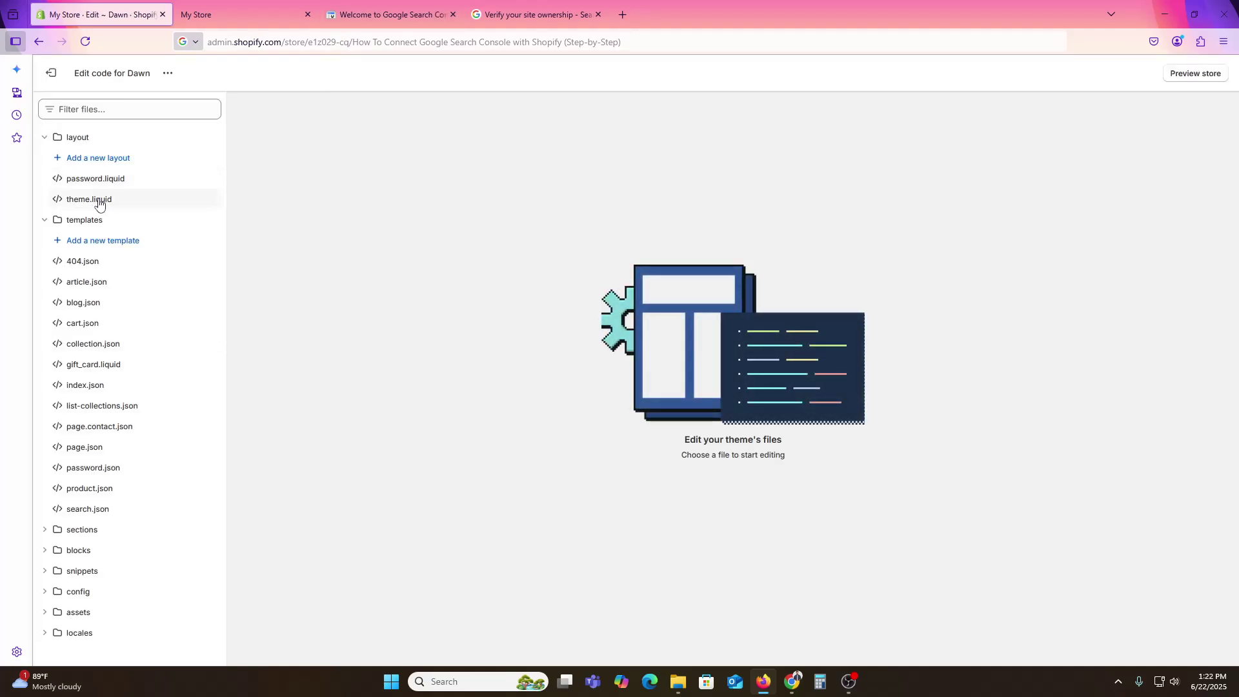
pyautogui.click(99, 200)
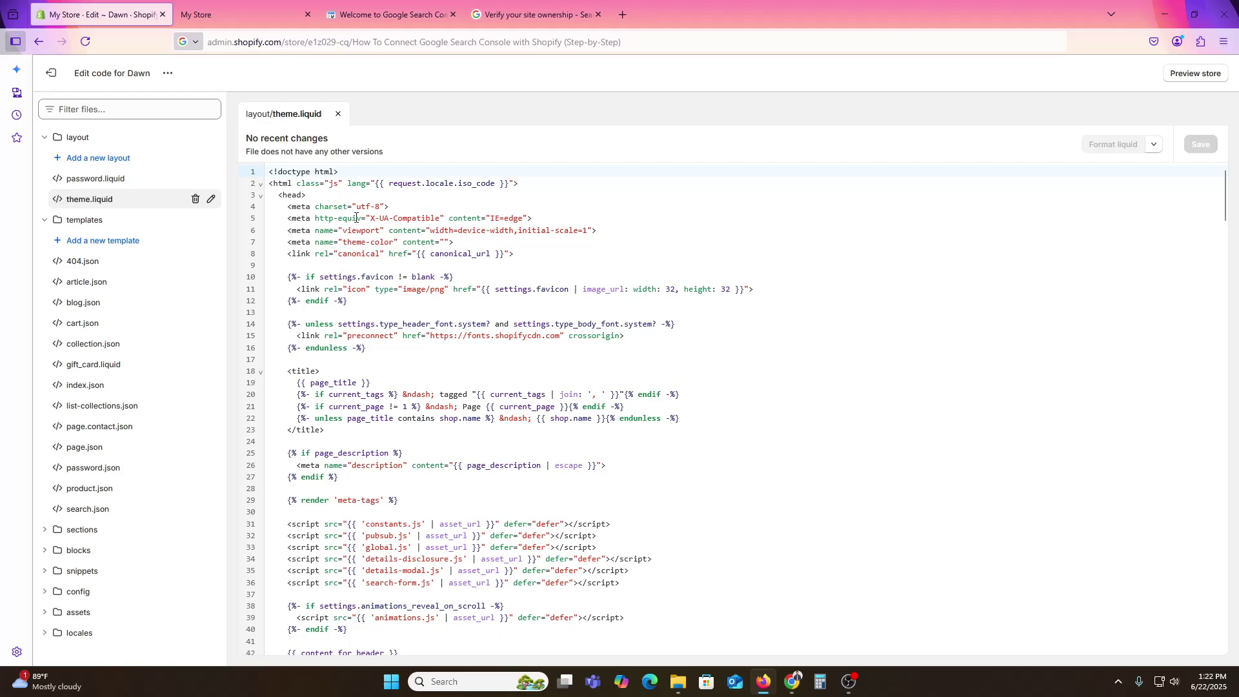
# - Paste the copied google-site-verification meta tag with its token on a new line below the theme-color meta tag and save theme.liquid
pyautogui.click(486, 241)
pyautogui.press('Return')
pyautogui.hotkey('ctrl', 'v')
pyautogui.click(1200, 143)
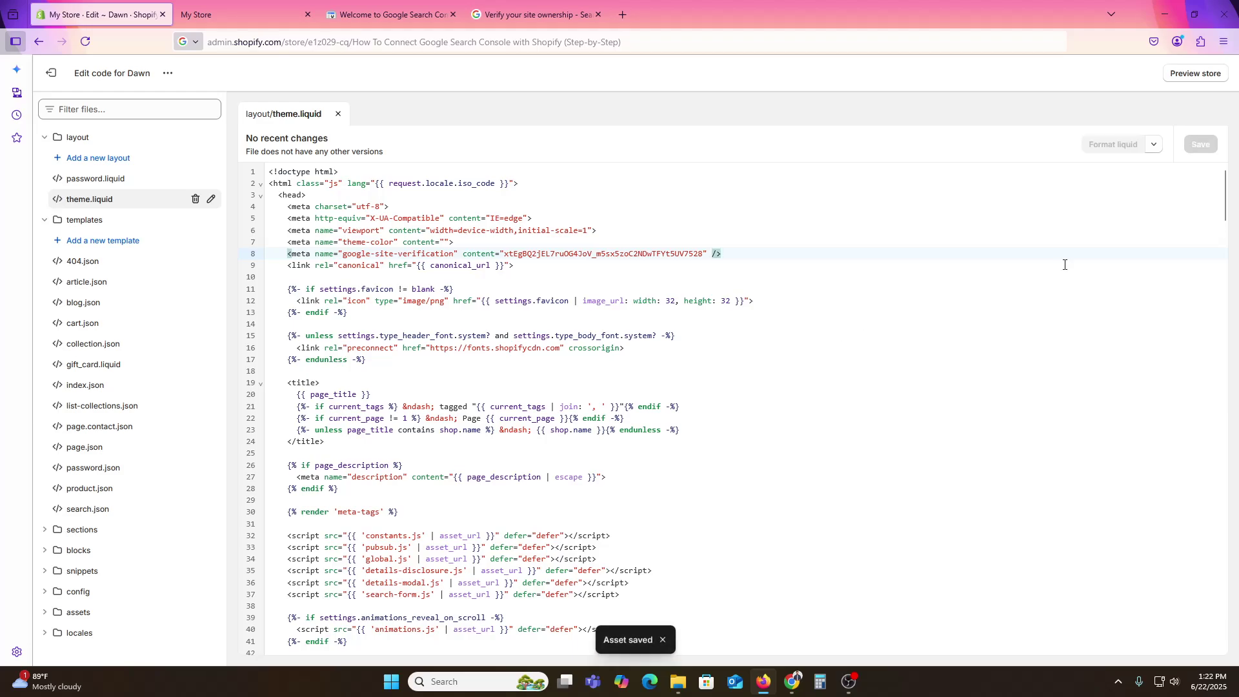
# - Try to verify ownership with the HTML tag method in Search Console, recheck the theme code, and dismiss the verification message
pyautogui.click(403, 5)
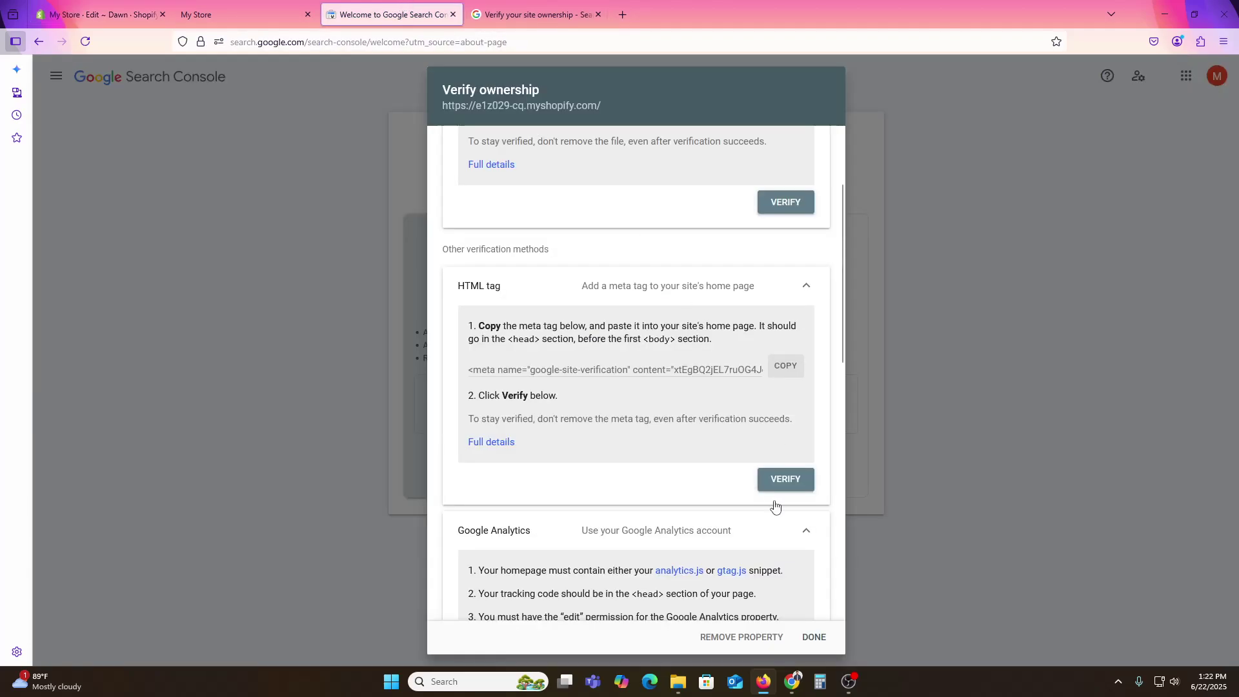
pyautogui.click(785, 479)
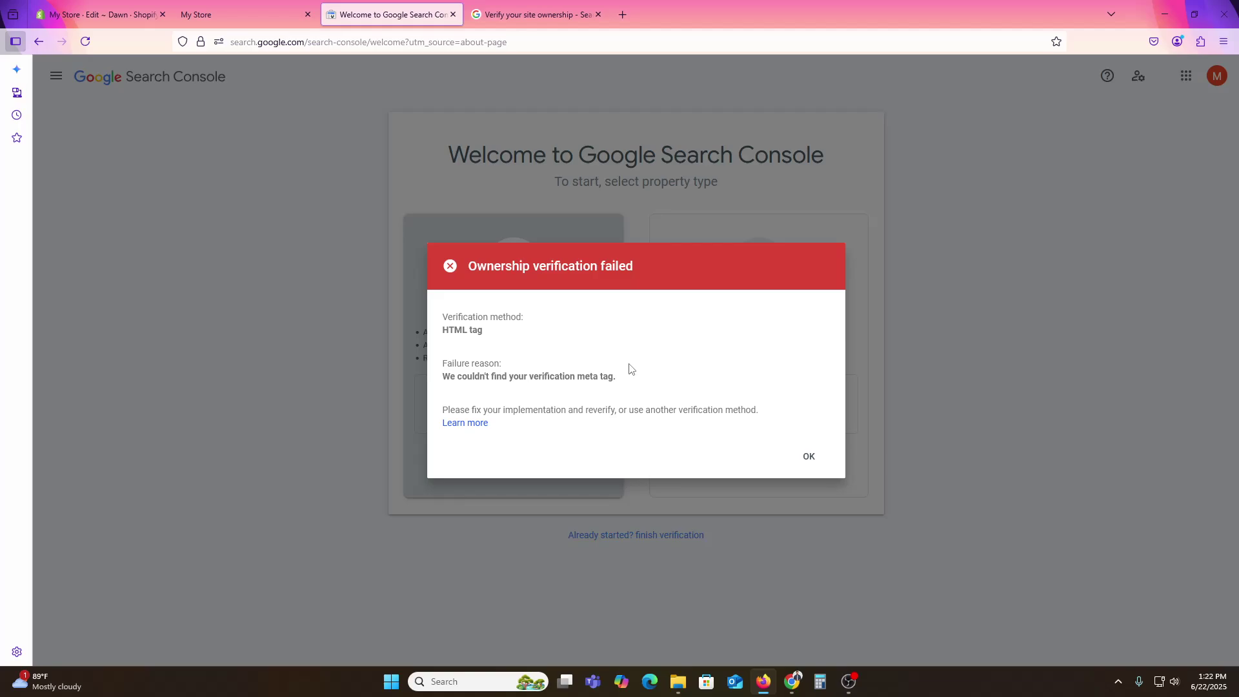
pyautogui.click(97, 14)
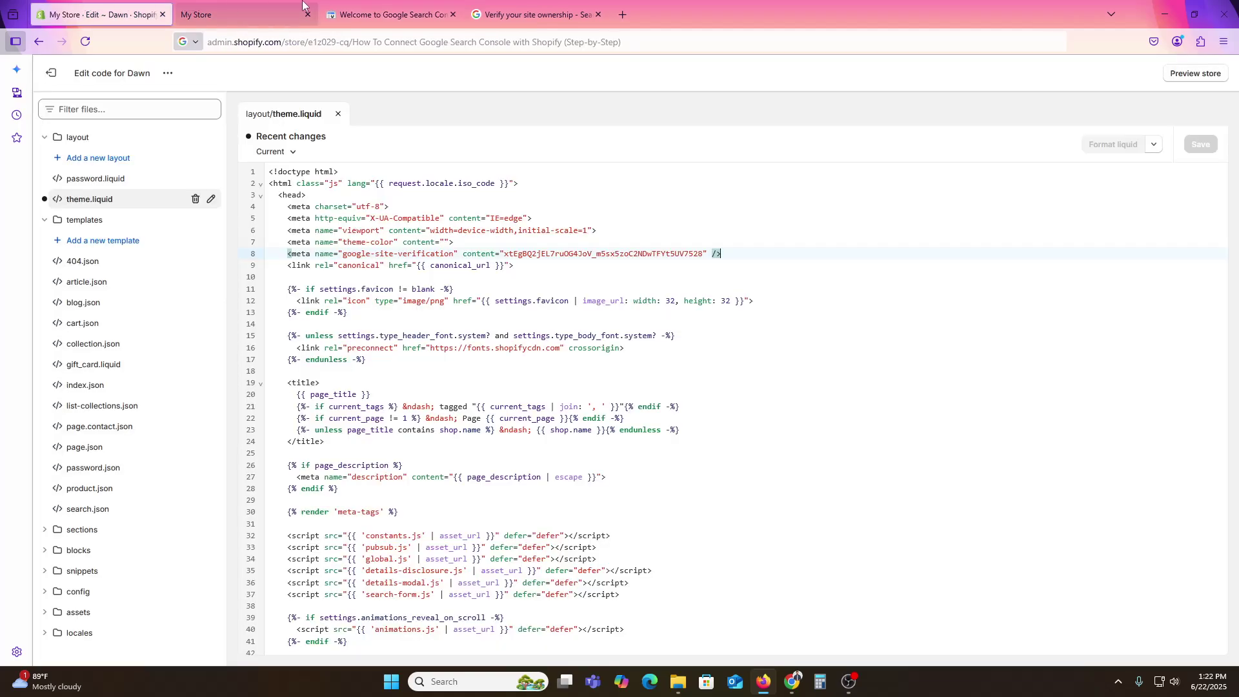
pyautogui.click(380, 14)
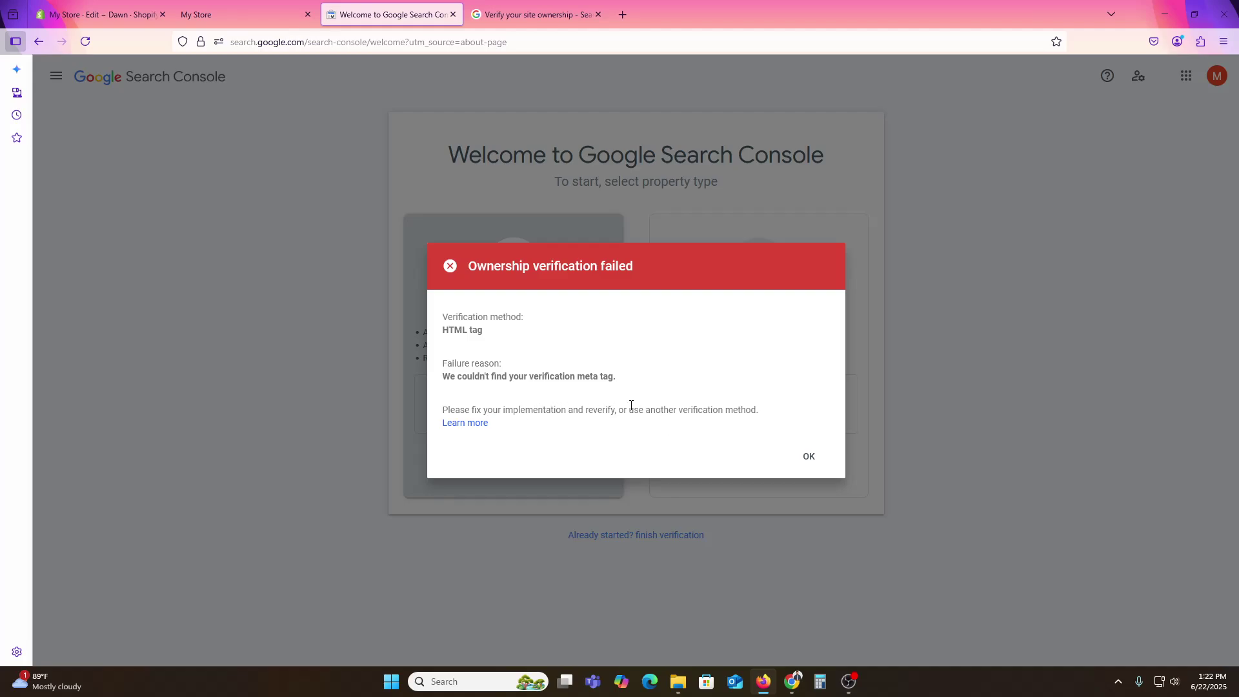
pyautogui.click(806, 456)
pyautogui.click(657, 447)
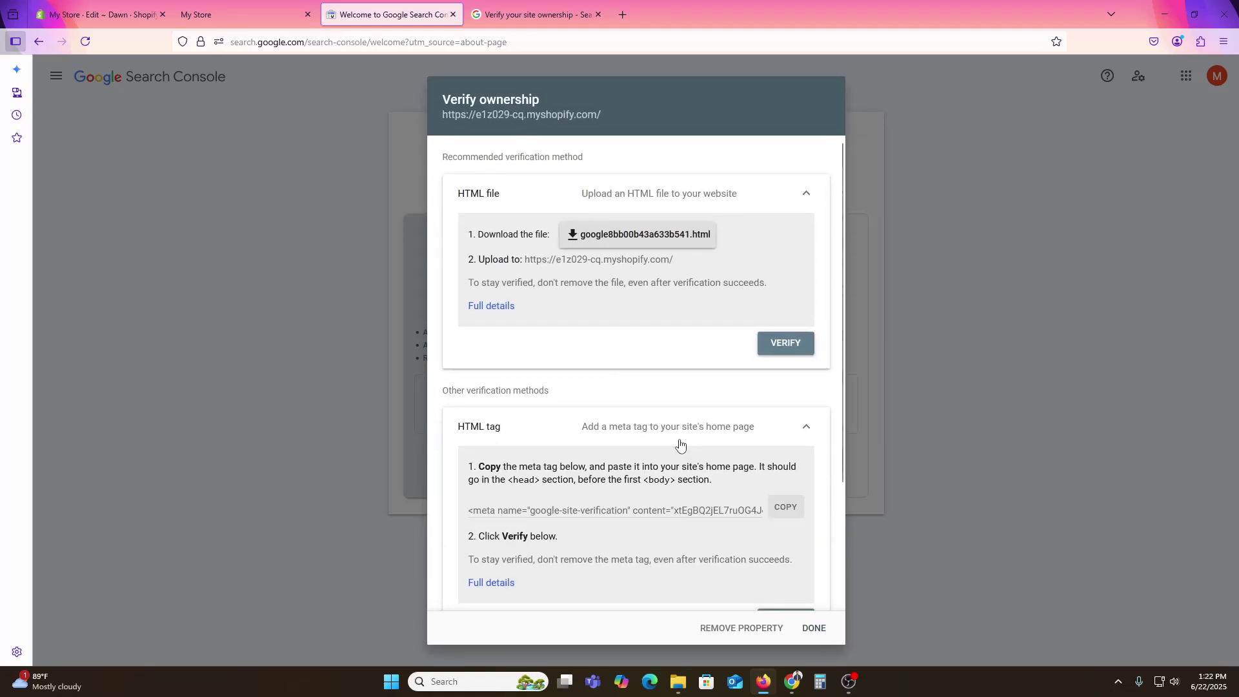
# - Open the HTML tag method's full details and read the requirements and steps for placing the tag in the head section
pyautogui.scroll(-2, 645, 502)
pyautogui.click(509, 452)
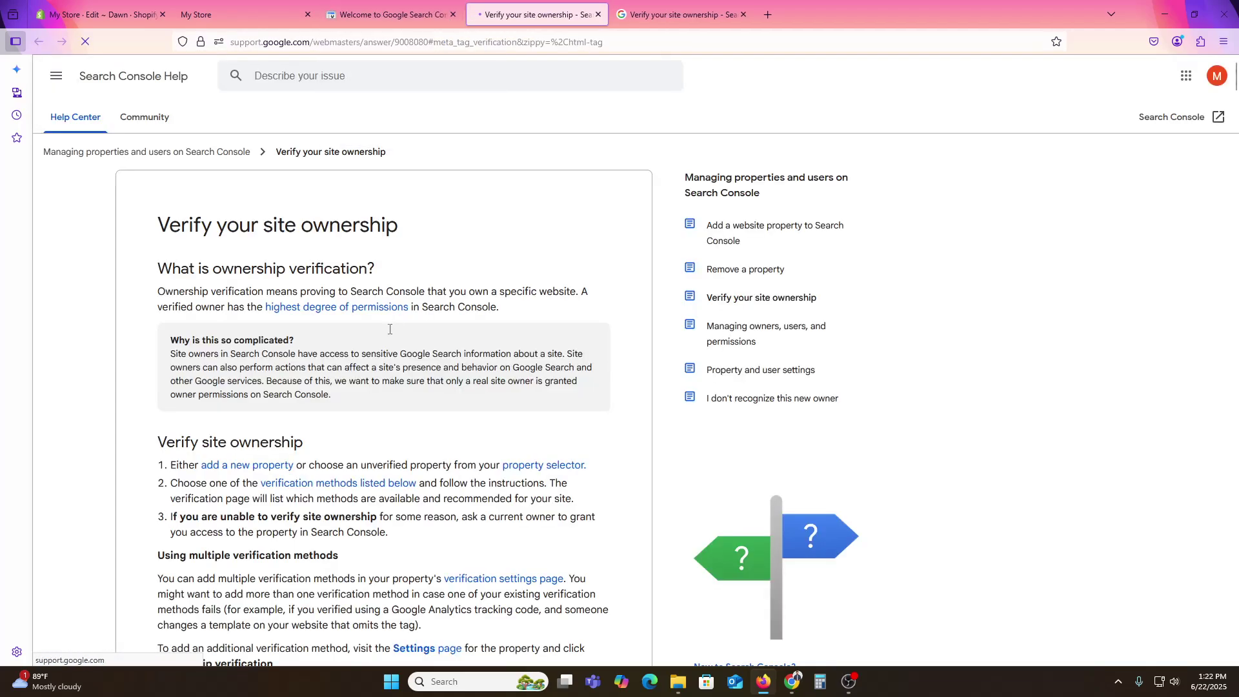
pyautogui.scroll(10, 245, 465)
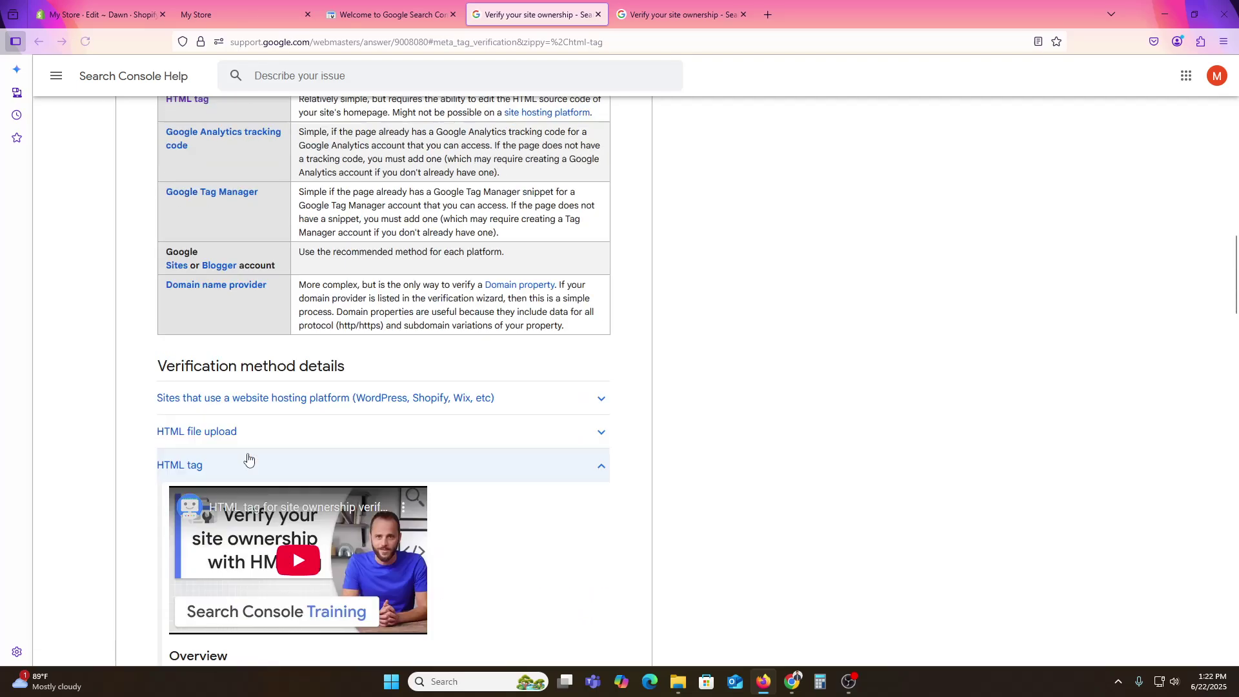
pyautogui.scroll(15, 329, 559)
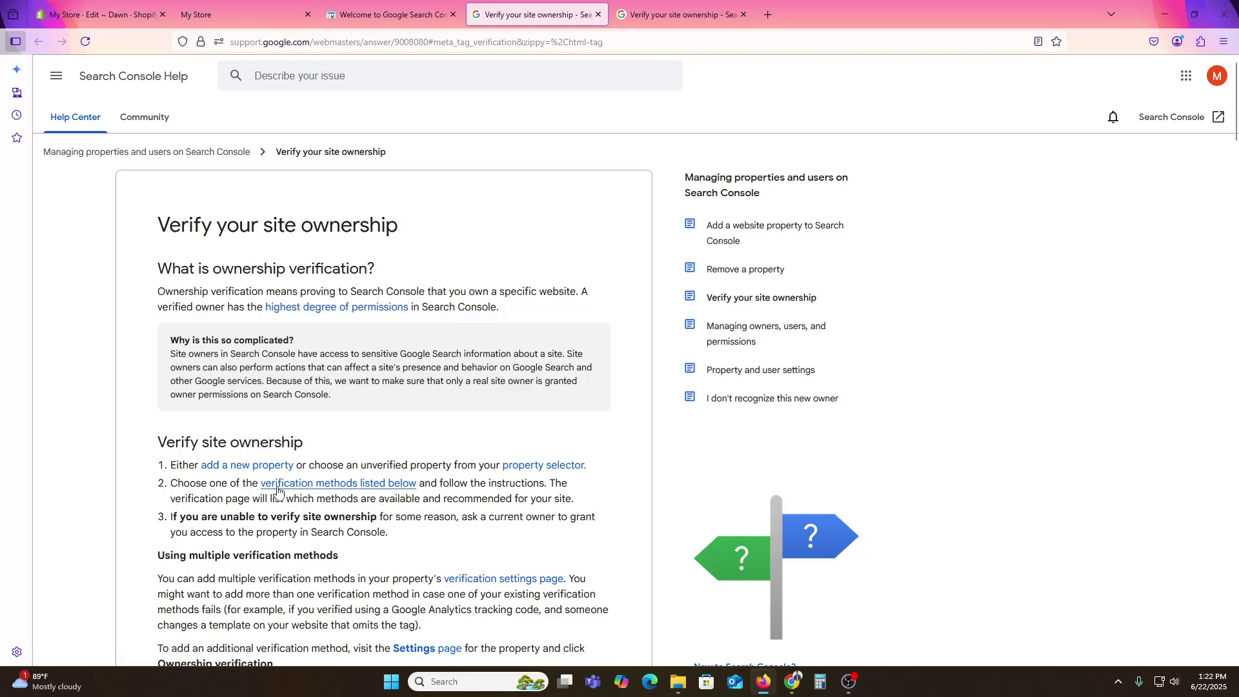
pyautogui.scroll(-4, 258, 513)
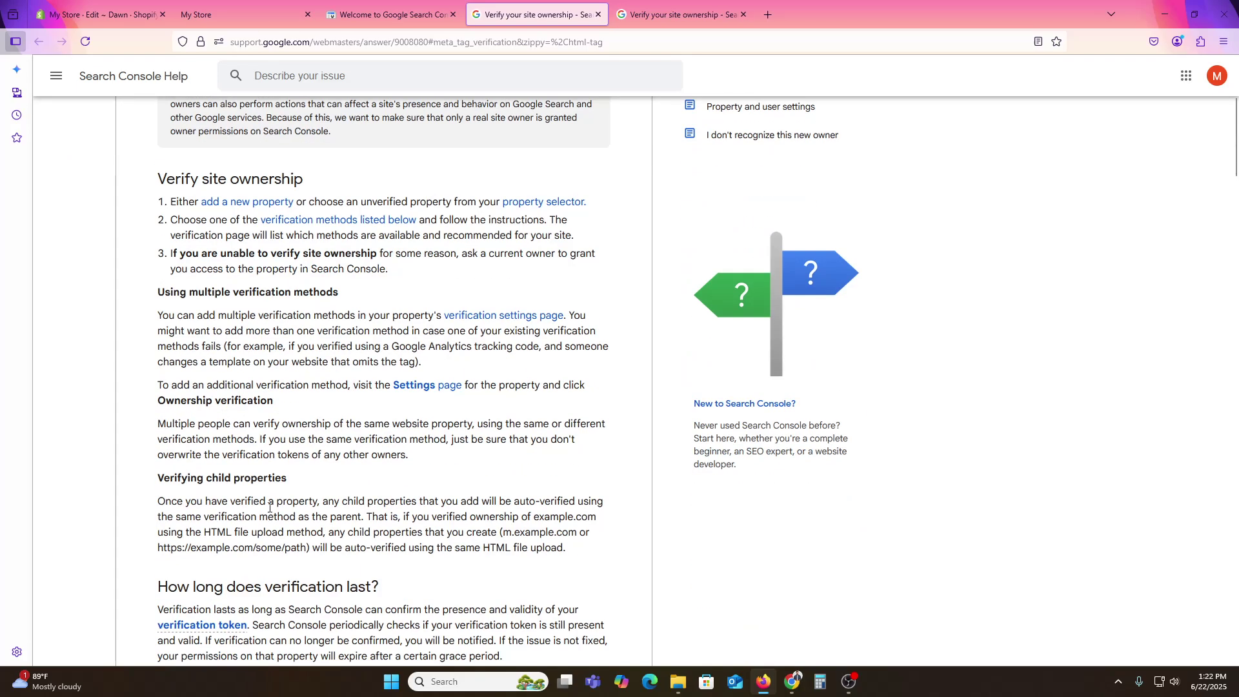
pyautogui.scroll(-8, 274, 560)
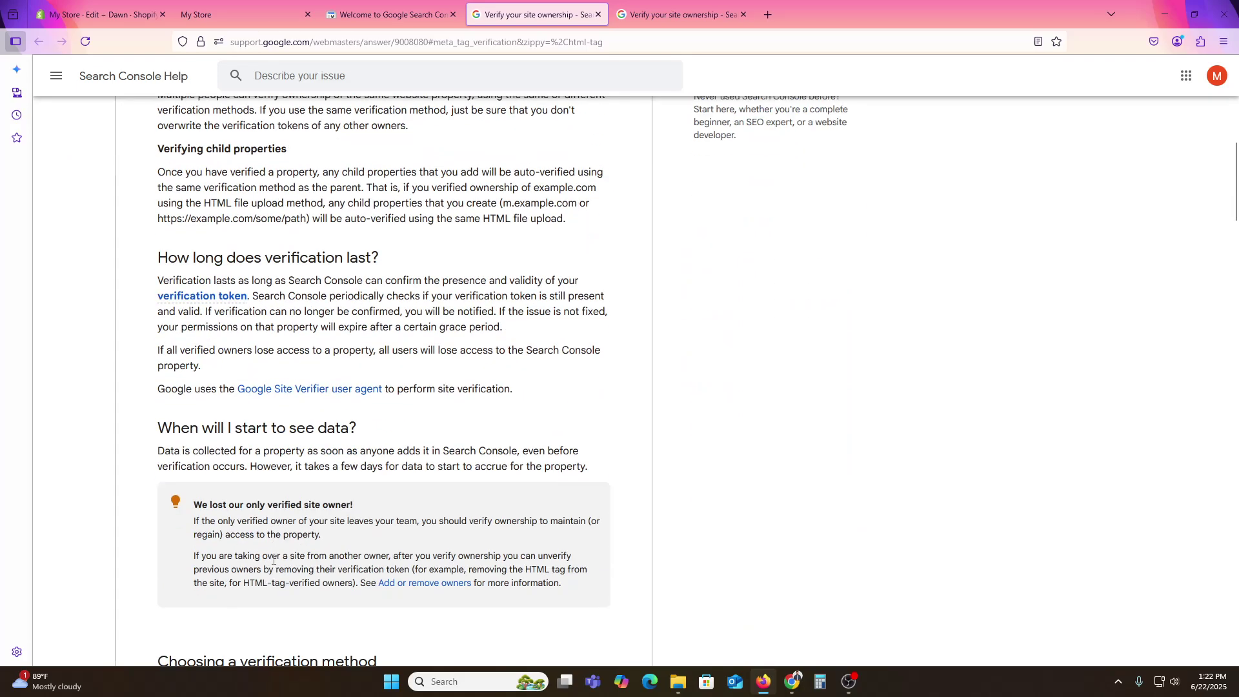
pyautogui.scroll(-4, 272, 564)
pyautogui.scroll(-4, 271, 564)
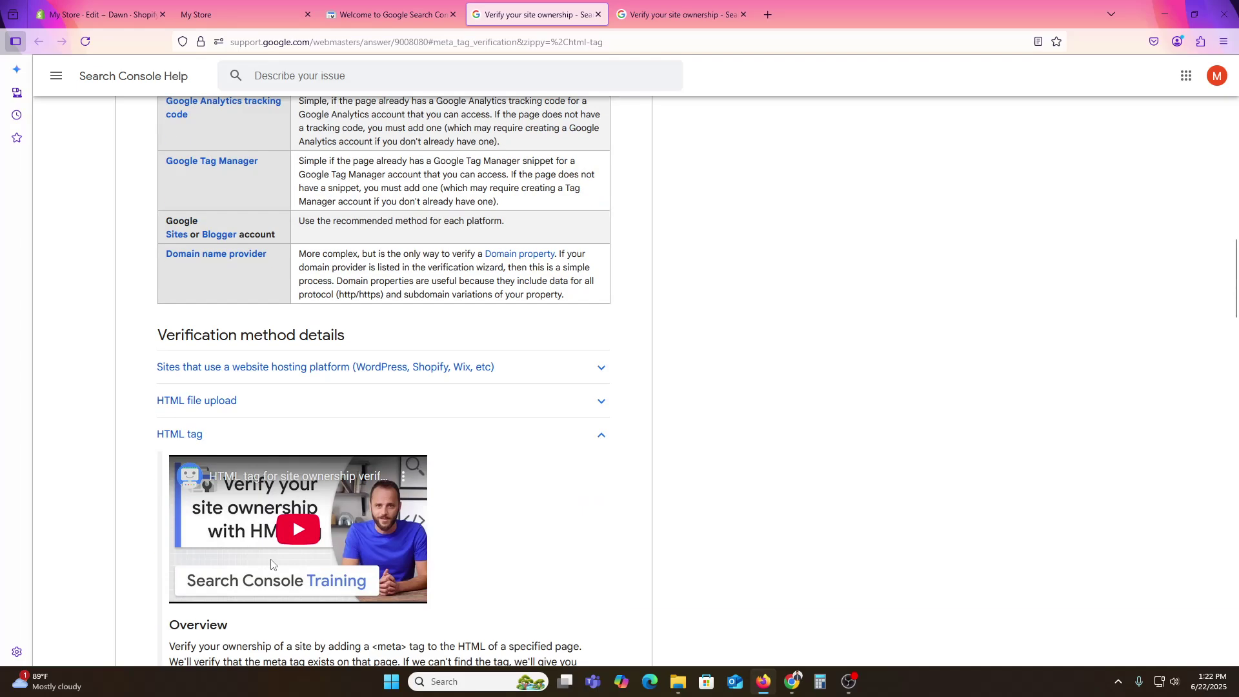
pyautogui.scroll(-3, 270, 564)
pyautogui.scroll(-7, 280, 553)
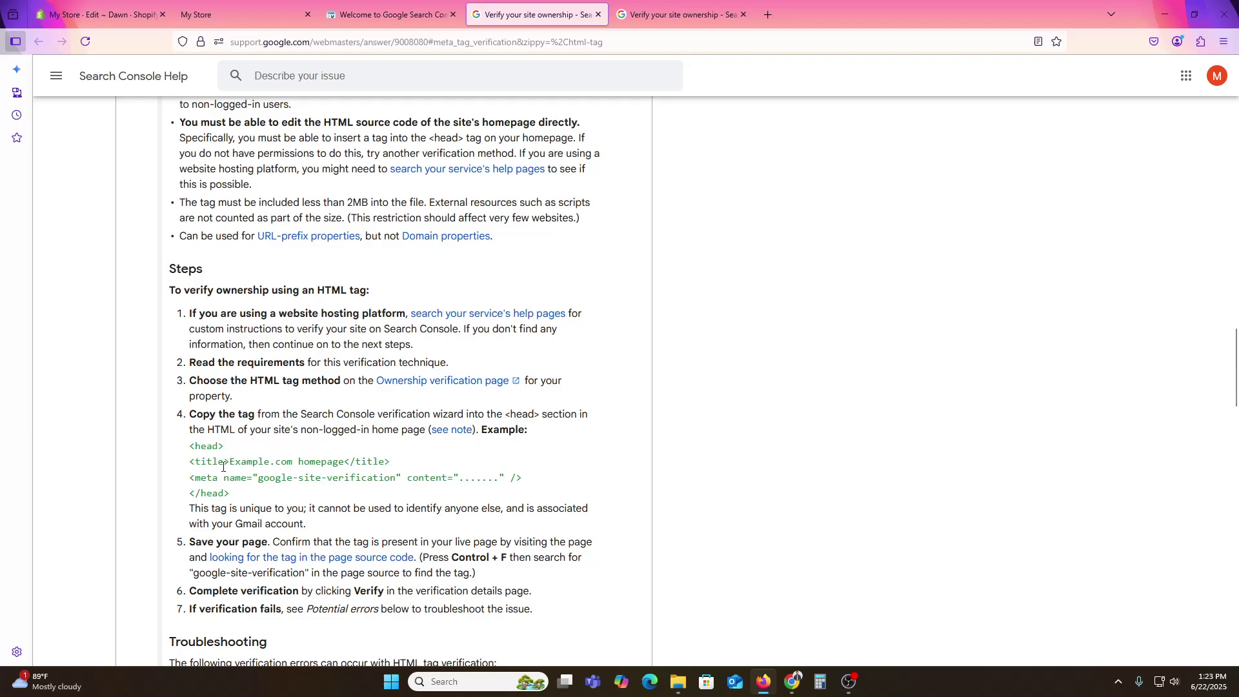
# - Move the google-site-verification meta tag with its token in theme.liquid to a new line below the closing title tag and save
pyautogui.click(63, 8)
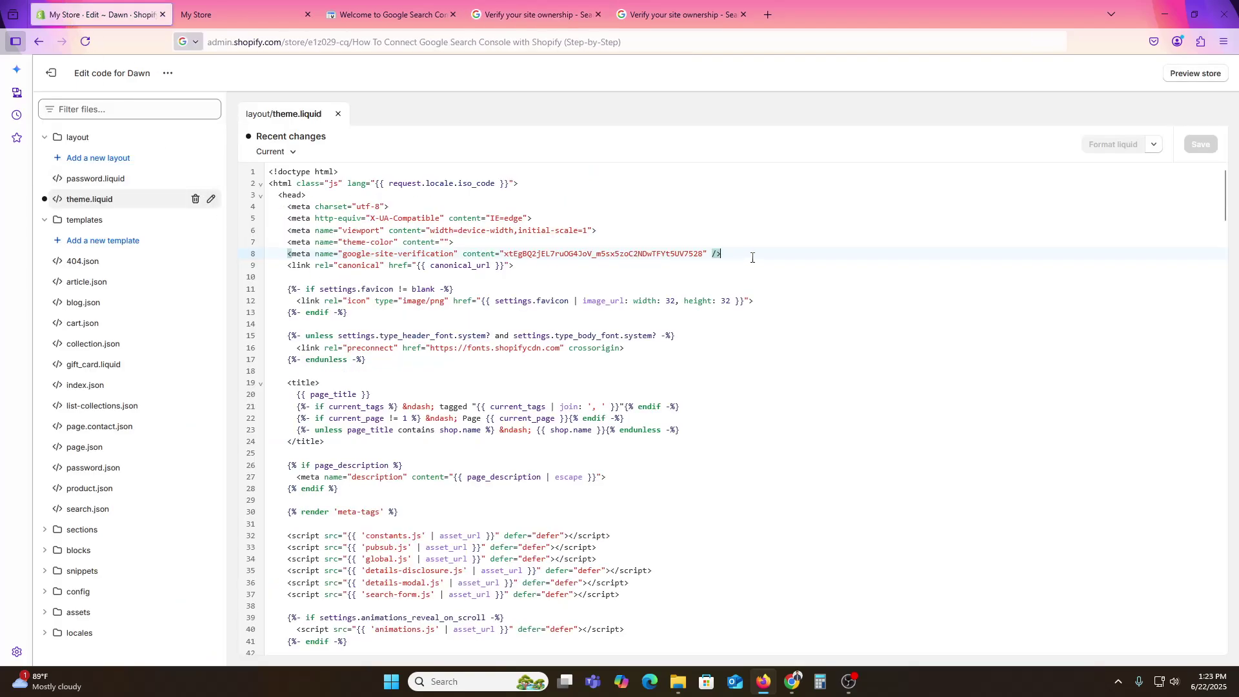
pyautogui.moveTo(751, 257); pyautogui.dragTo(297, 250)
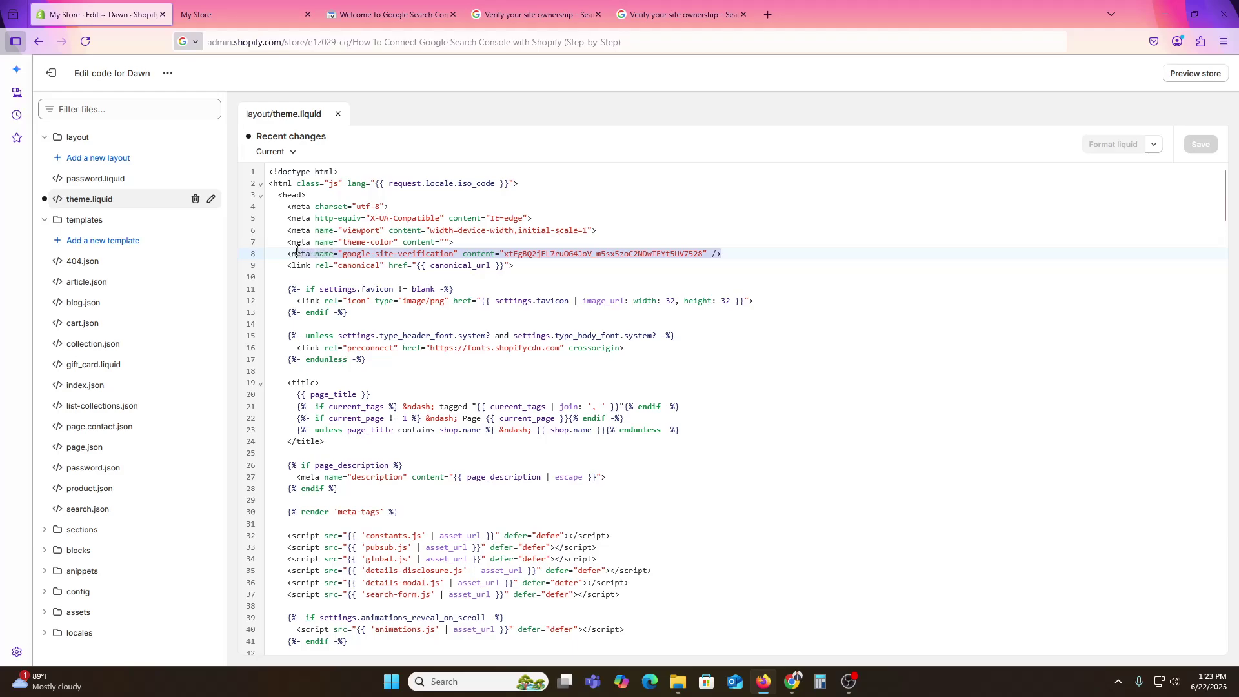
pyautogui.press('BackSpace')
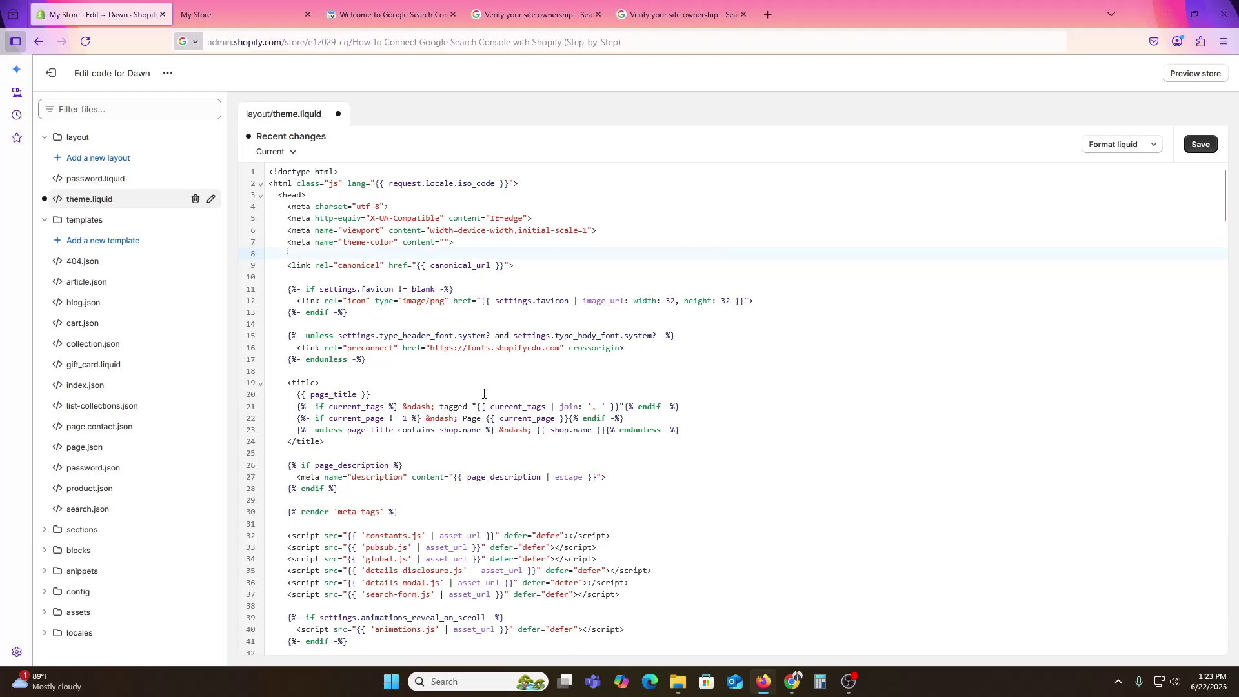
pyautogui.click(333, 445)
pyautogui.press('Return')
pyautogui.hotkey('ctrl', 'v')
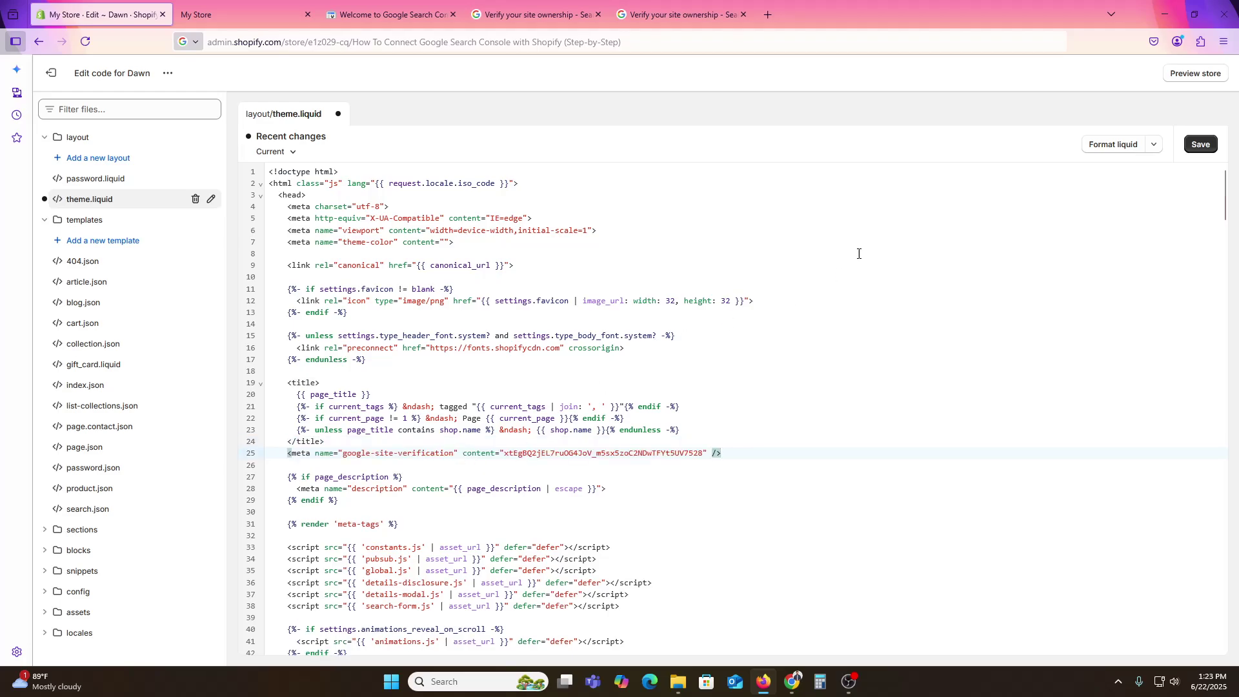
pyautogui.click(1200, 144)
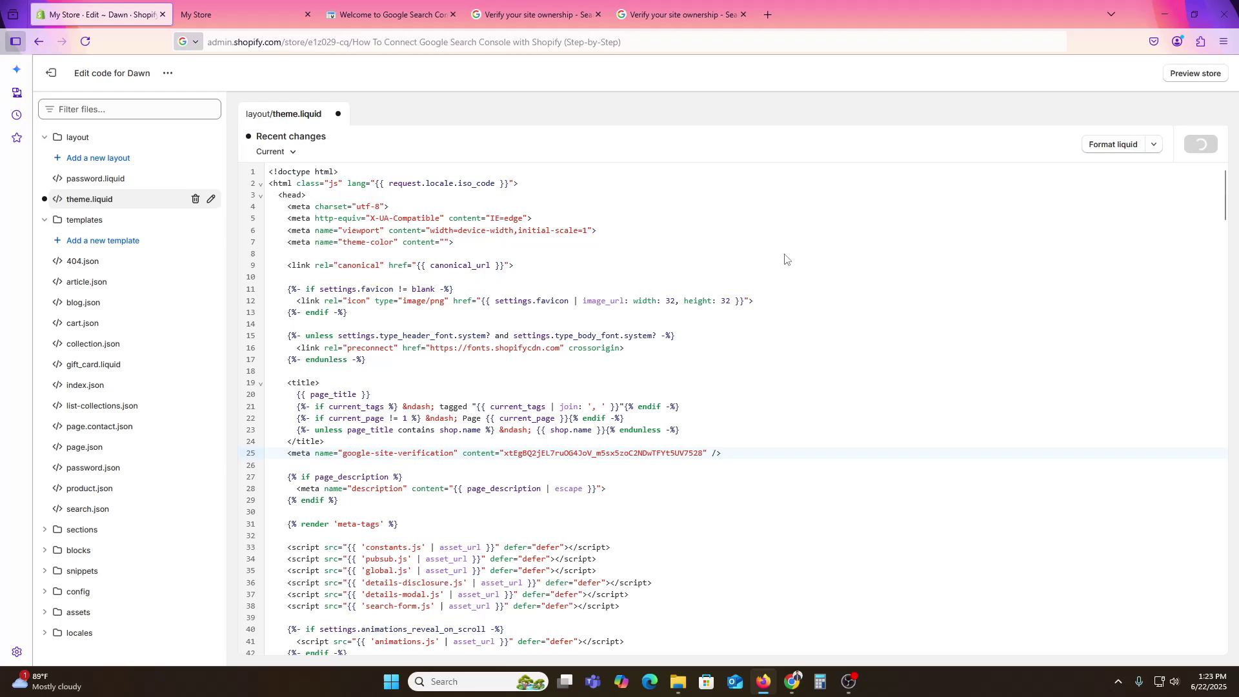
# - Reload the saved theme code in Shopify and try the HTML tag ownership verification again in Search Console
pyautogui.click(390, 14)
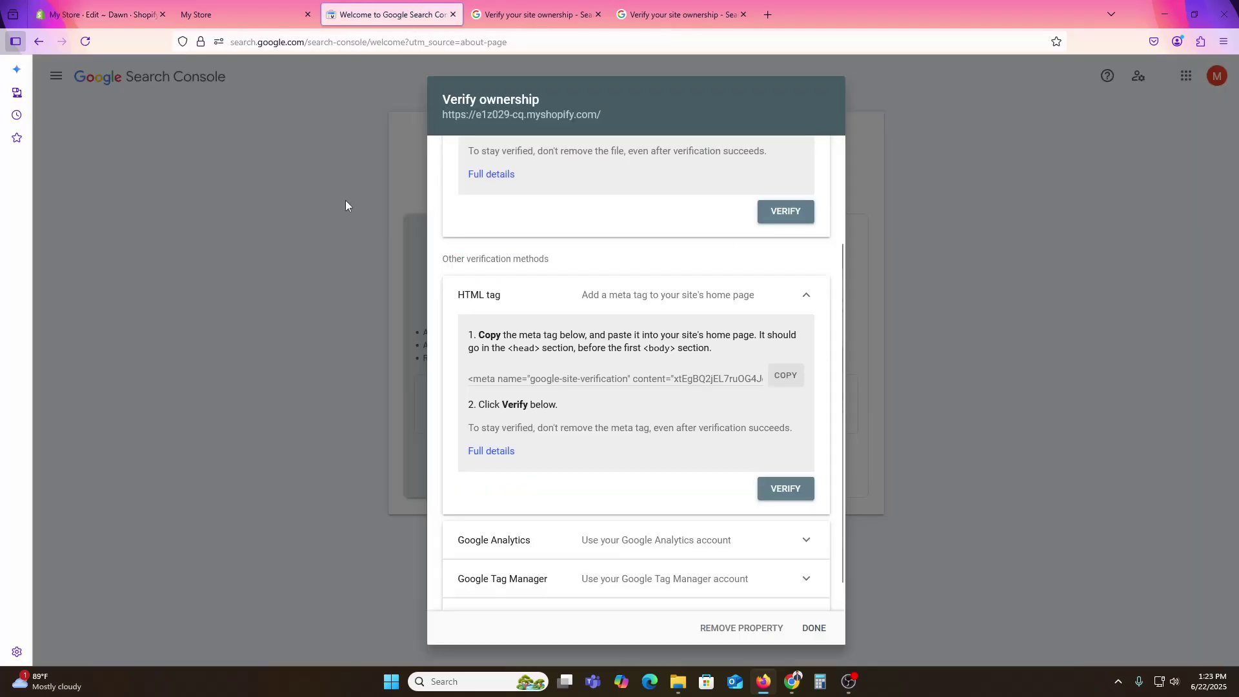
pyautogui.click(100, 14)
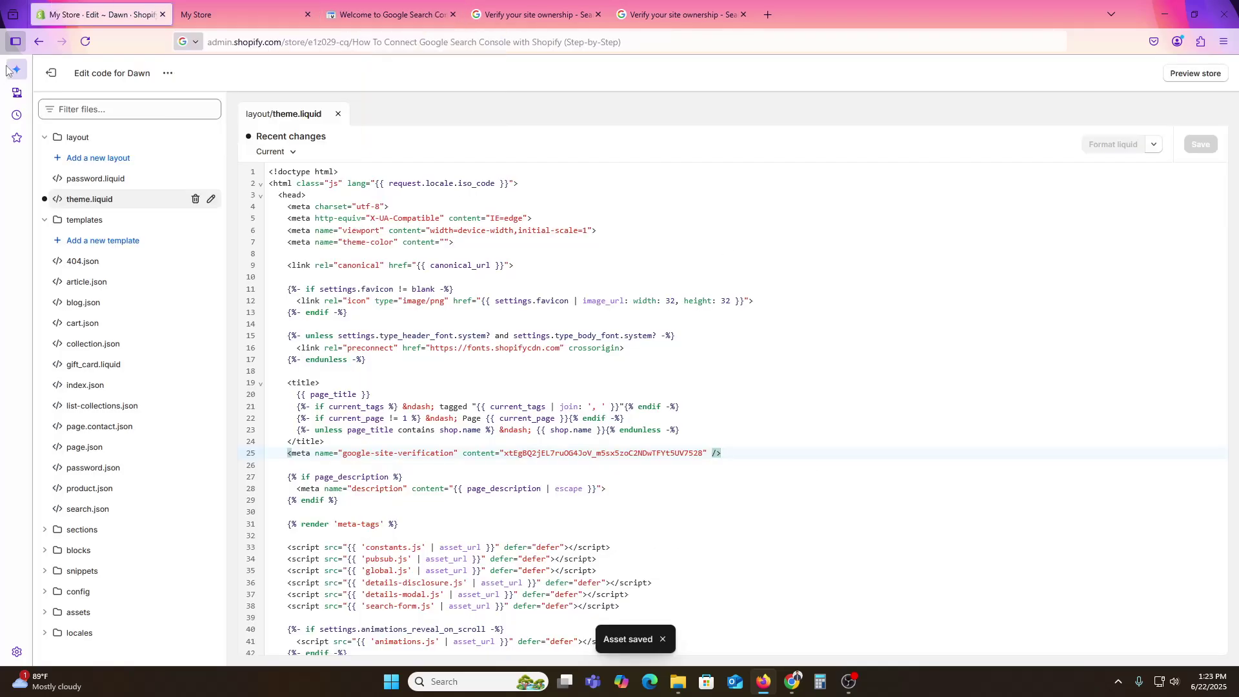
pyautogui.click(92, 39)
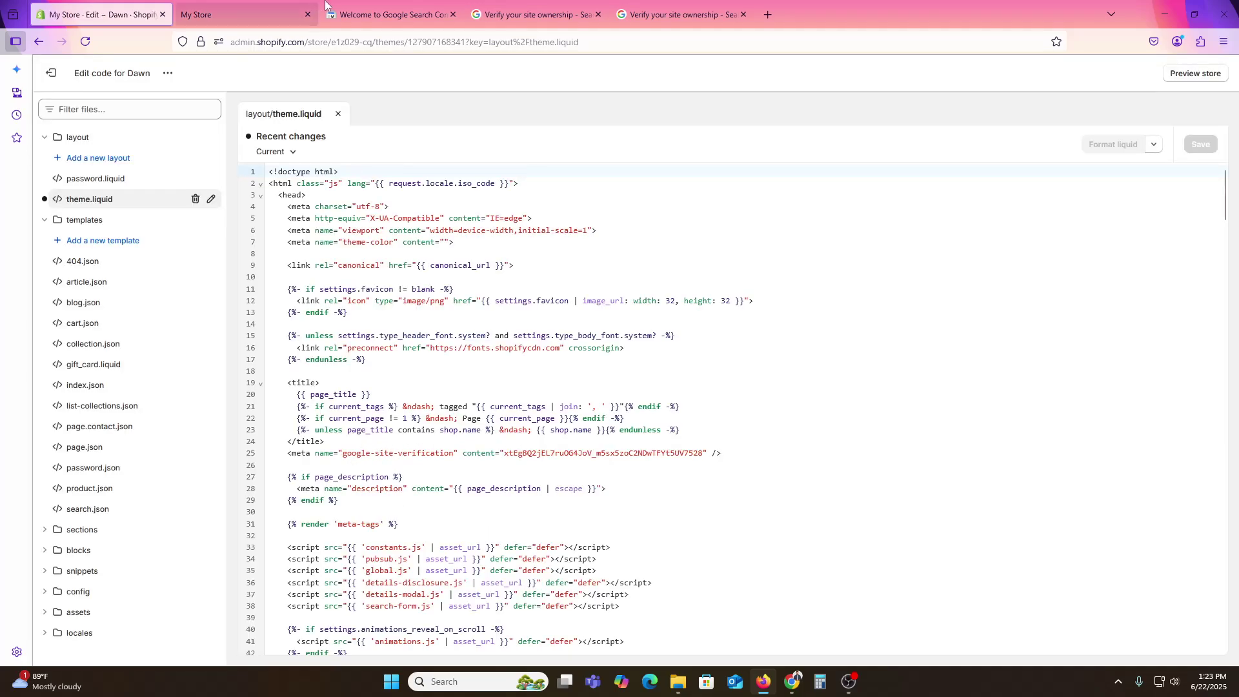
pyautogui.click(388, 14)
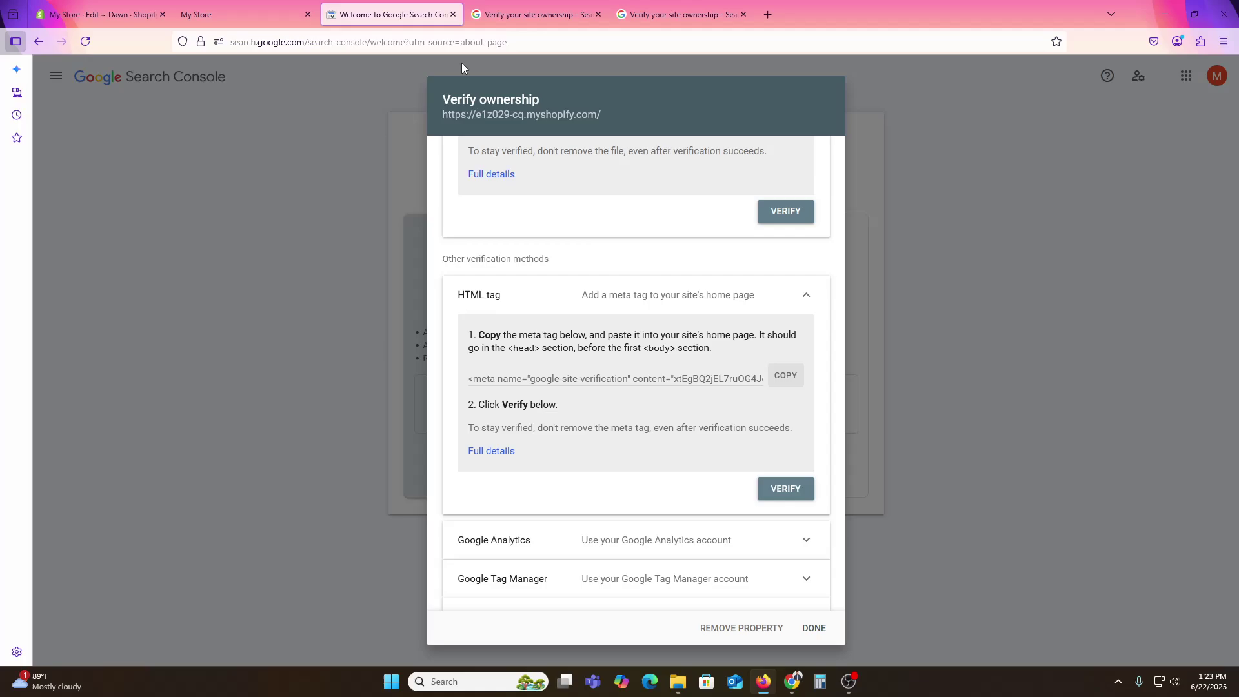
pyautogui.click(785, 489)
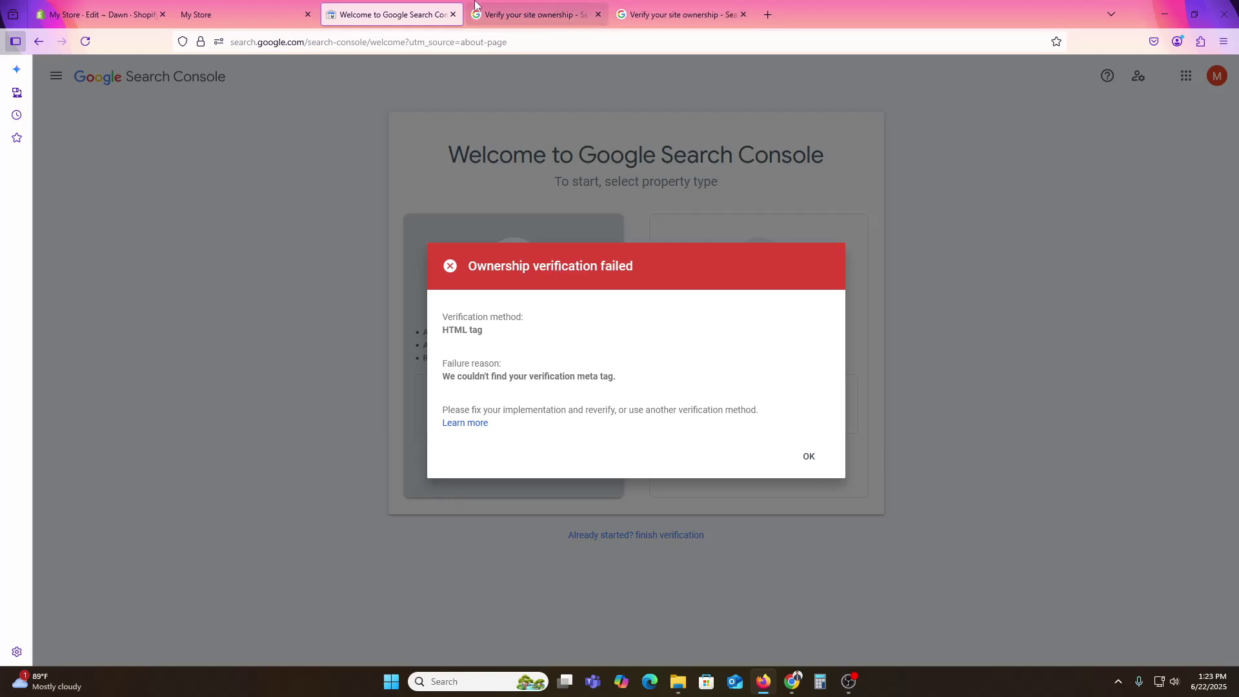
# - Return to the theme code, open shopify.com in a new tab and log in to the store admin
pyautogui.click(242, 15)
pyautogui.click(156, 8)
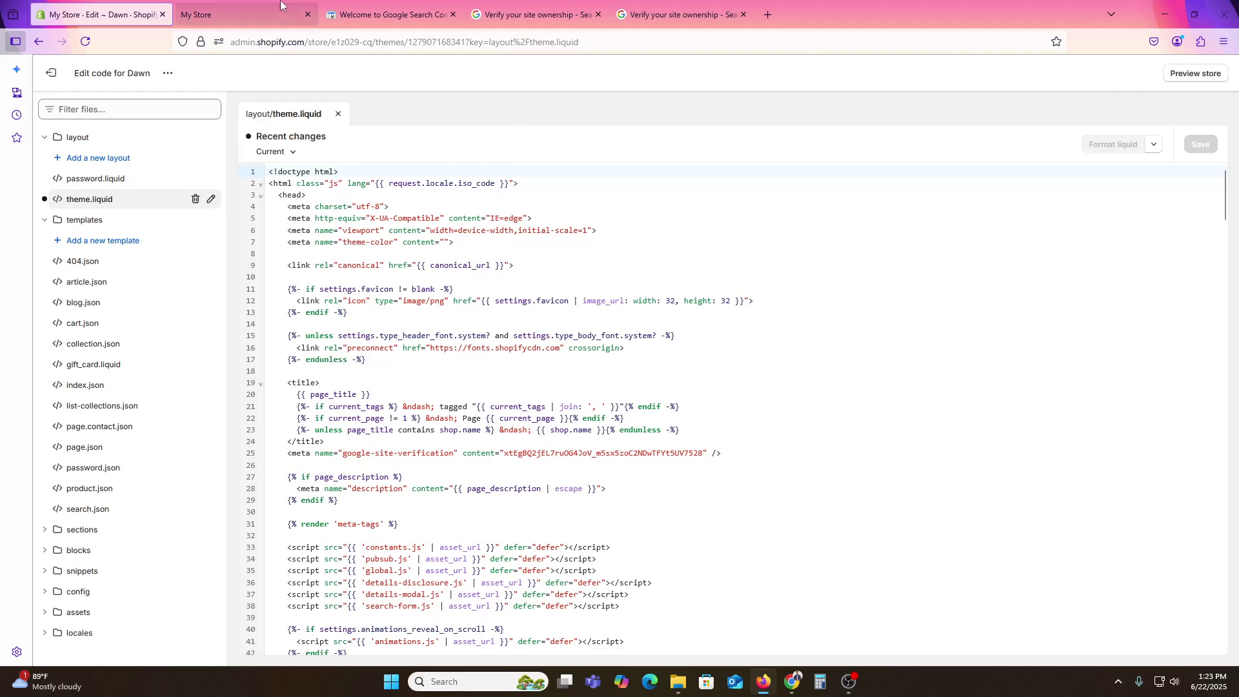
pyautogui.click(768, 14)
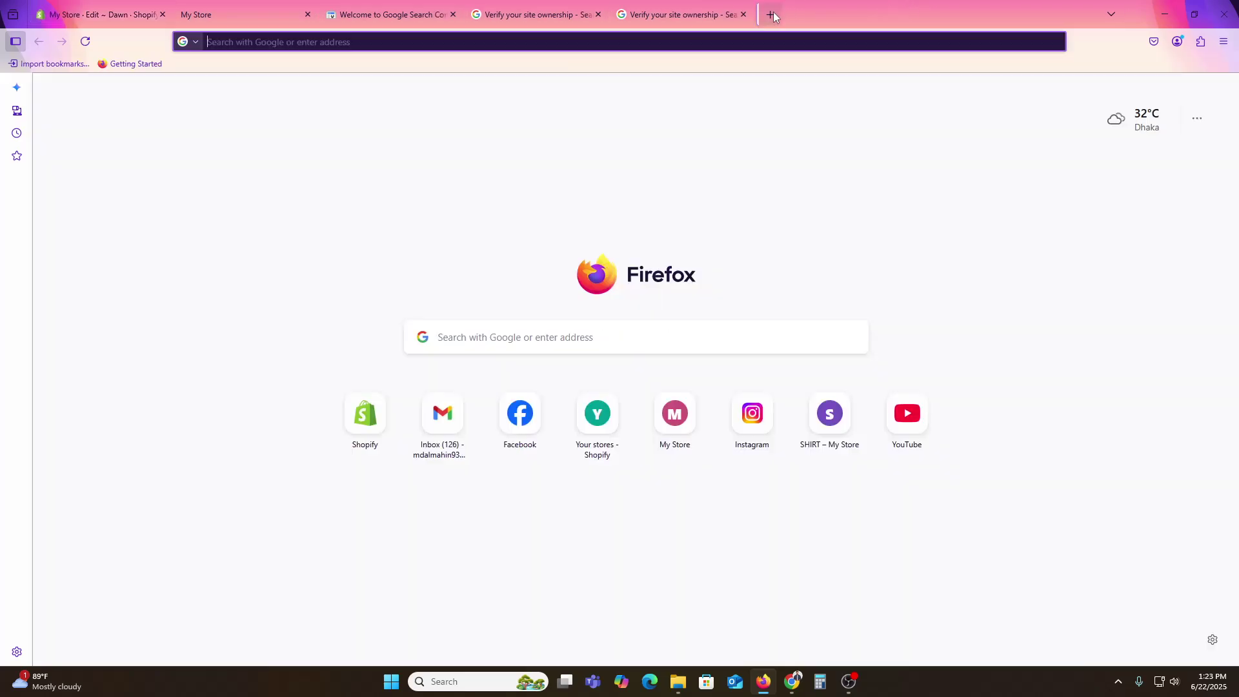
pyautogui.write('shopidf')
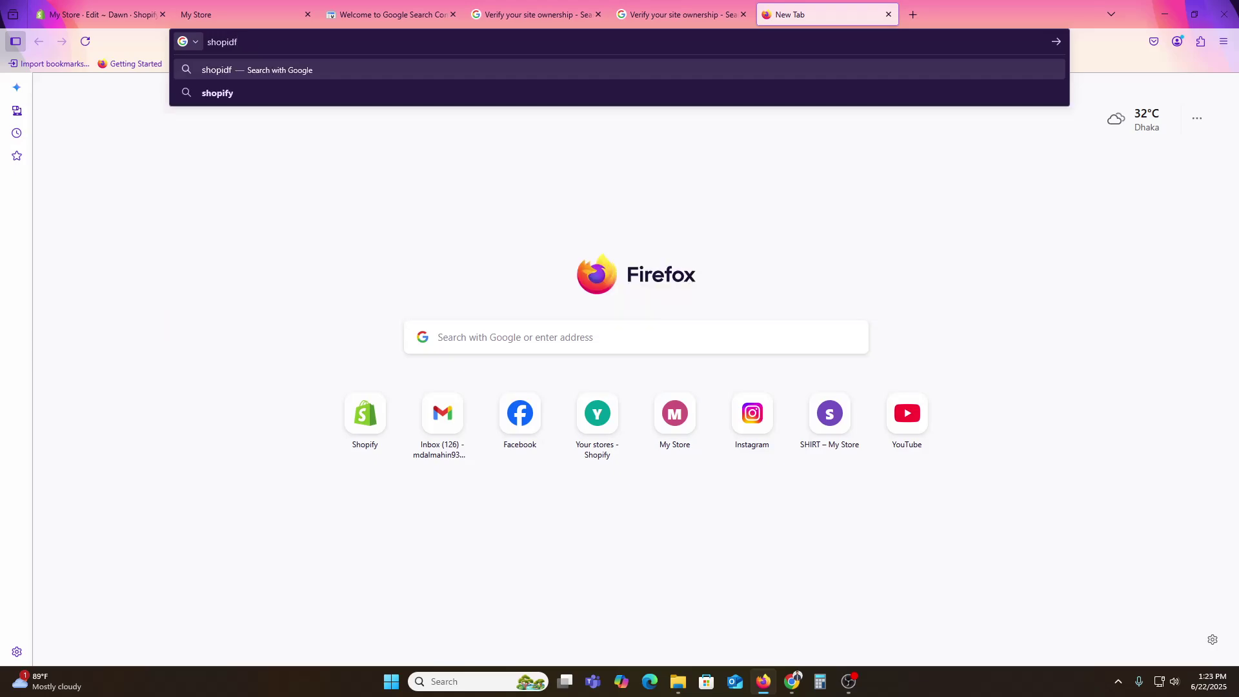
pyautogui.press('BackSpace')
pyautogui.press('BackSpace')
pyautogui.write('fy.com/')
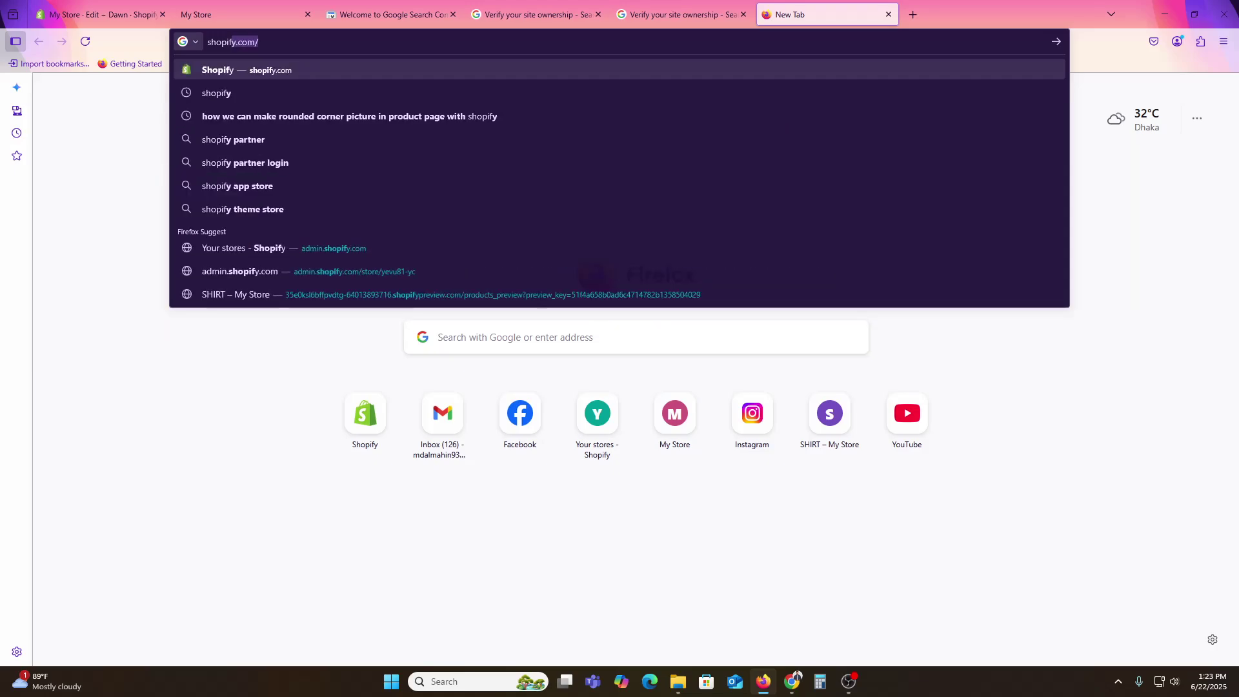
pyautogui.press('Return')
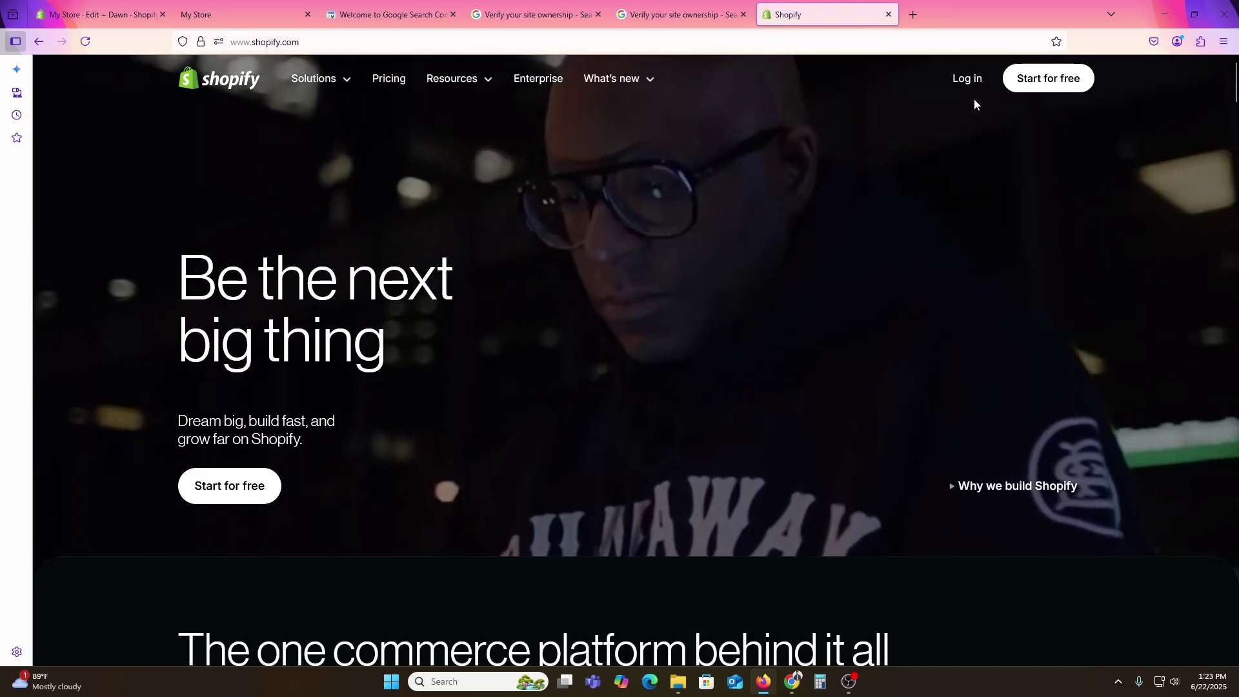
pyautogui.click(966, 82)
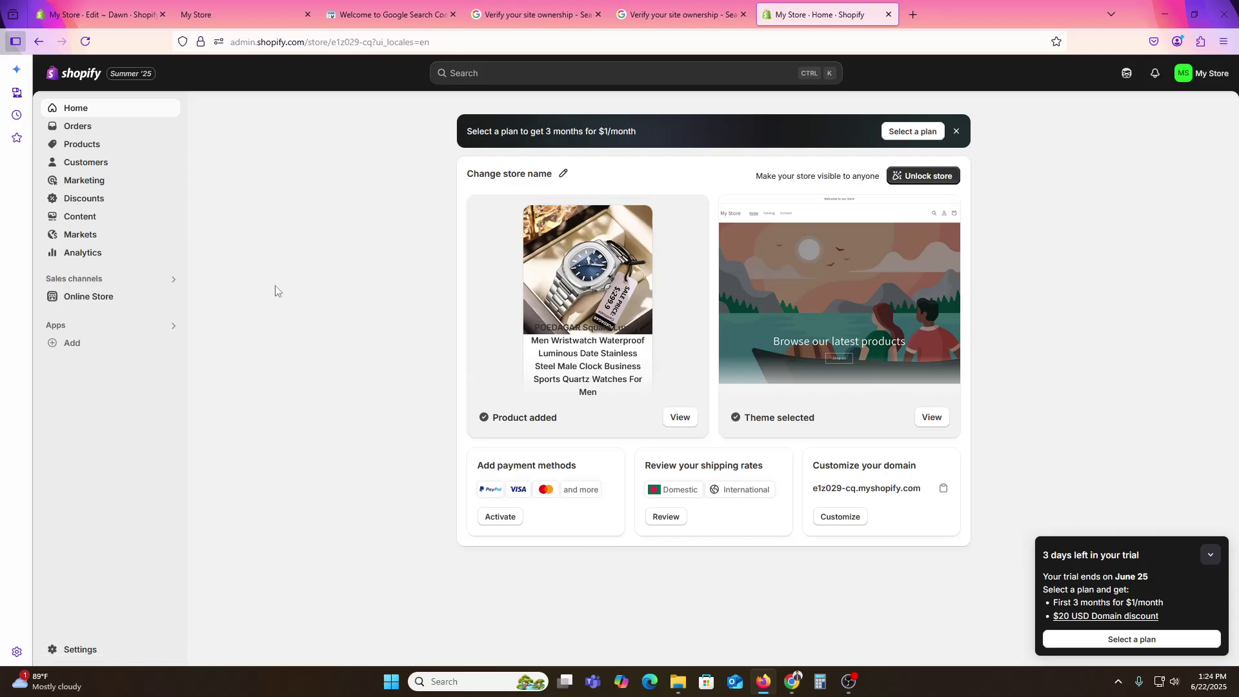
# - View the live online store from the Shopify admin, then return to Search Console and dismiss the ownership verification result
pyautogui.click(171, 298)
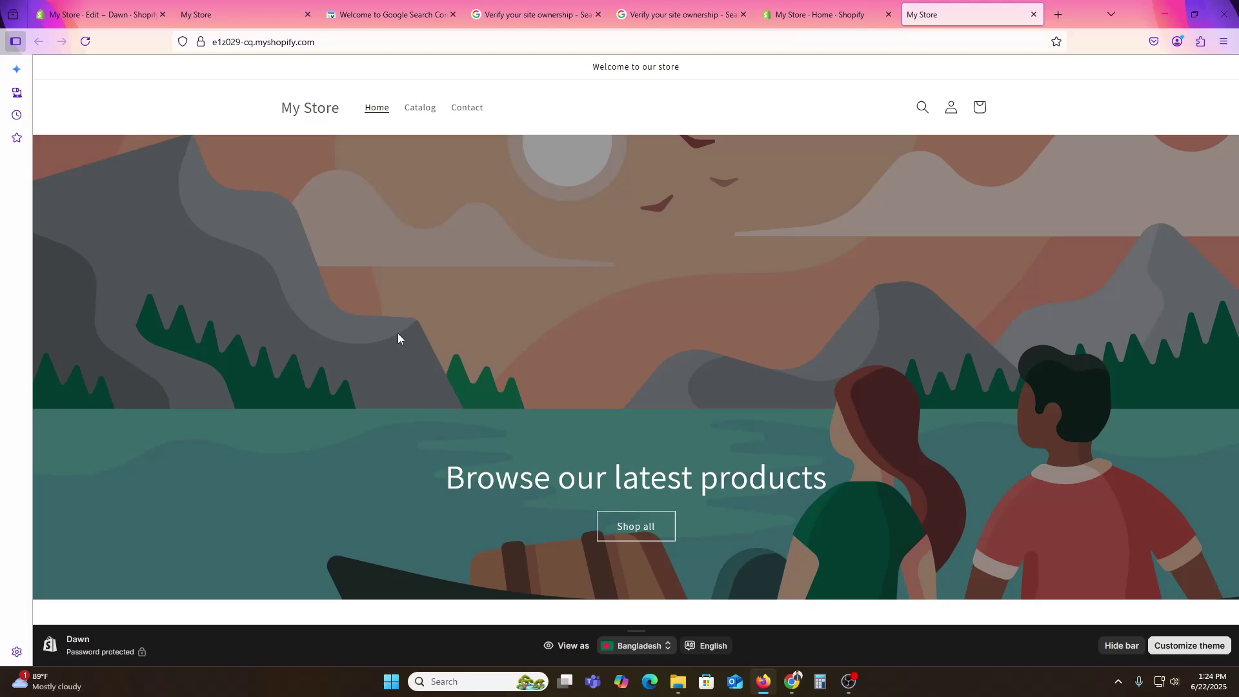
pyautogui.click(342, 5)
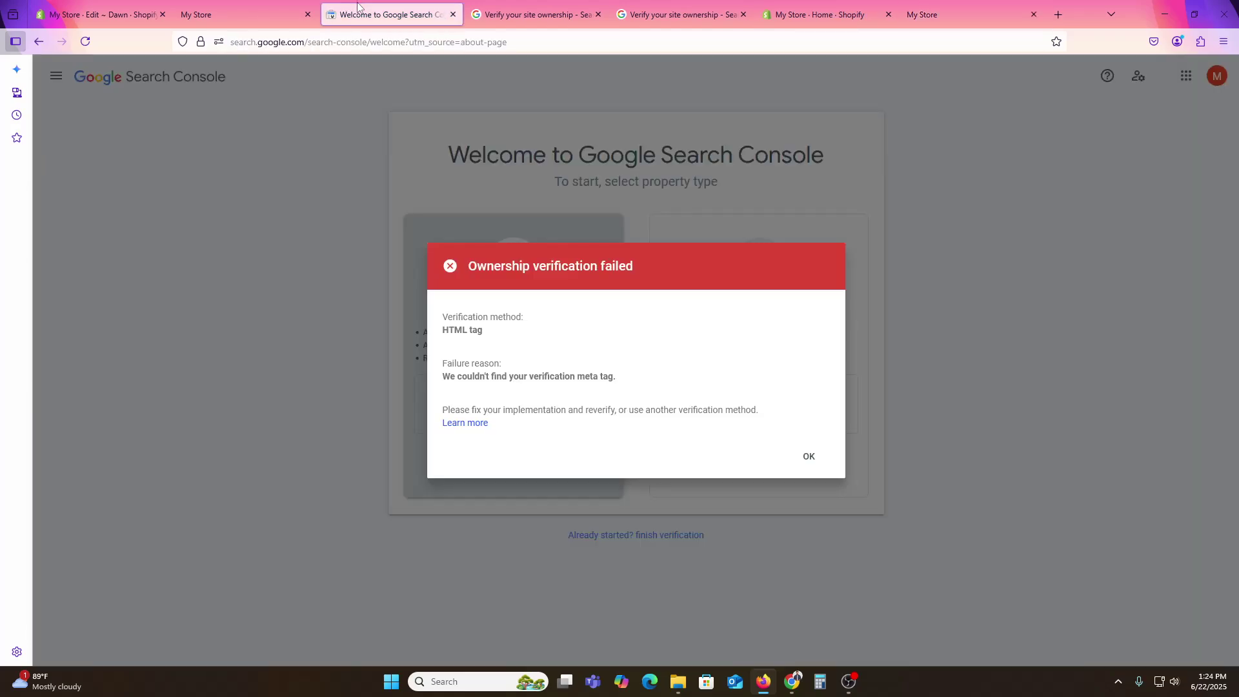
pyautogui.click(808, 455)
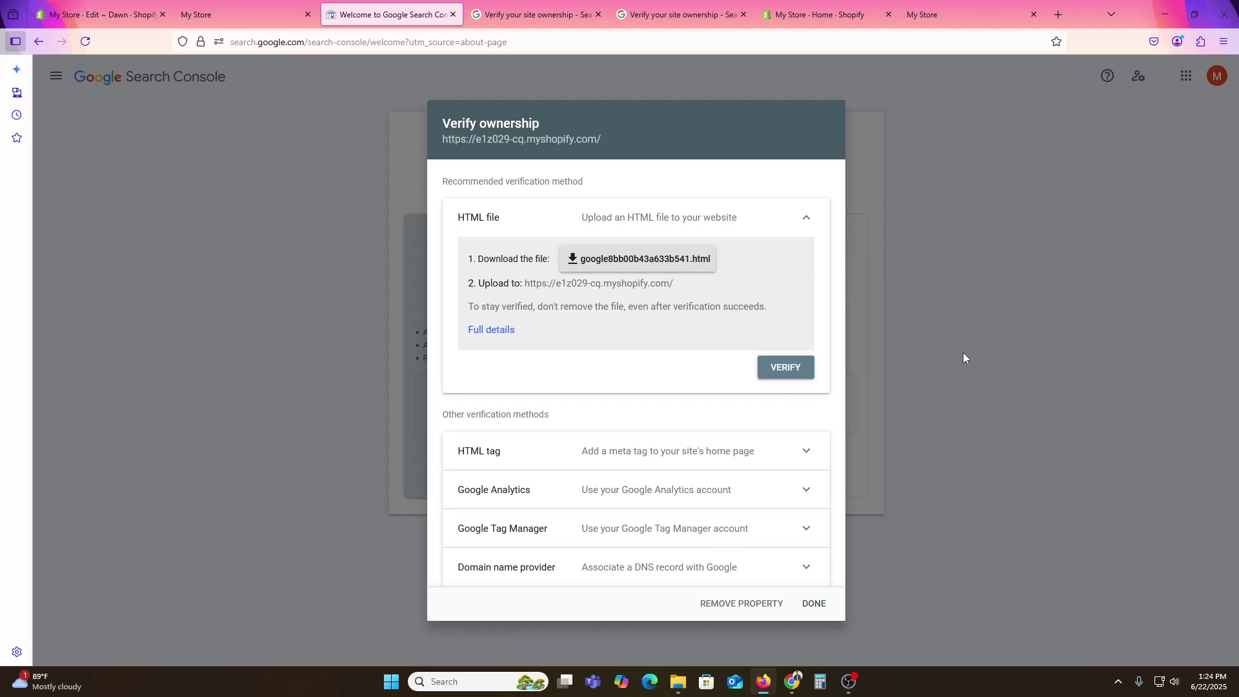
# - Open wix.com in a new Chrome window, open My Site 3's live page and copy its web address
pyautogui.rightClick(796, 678)
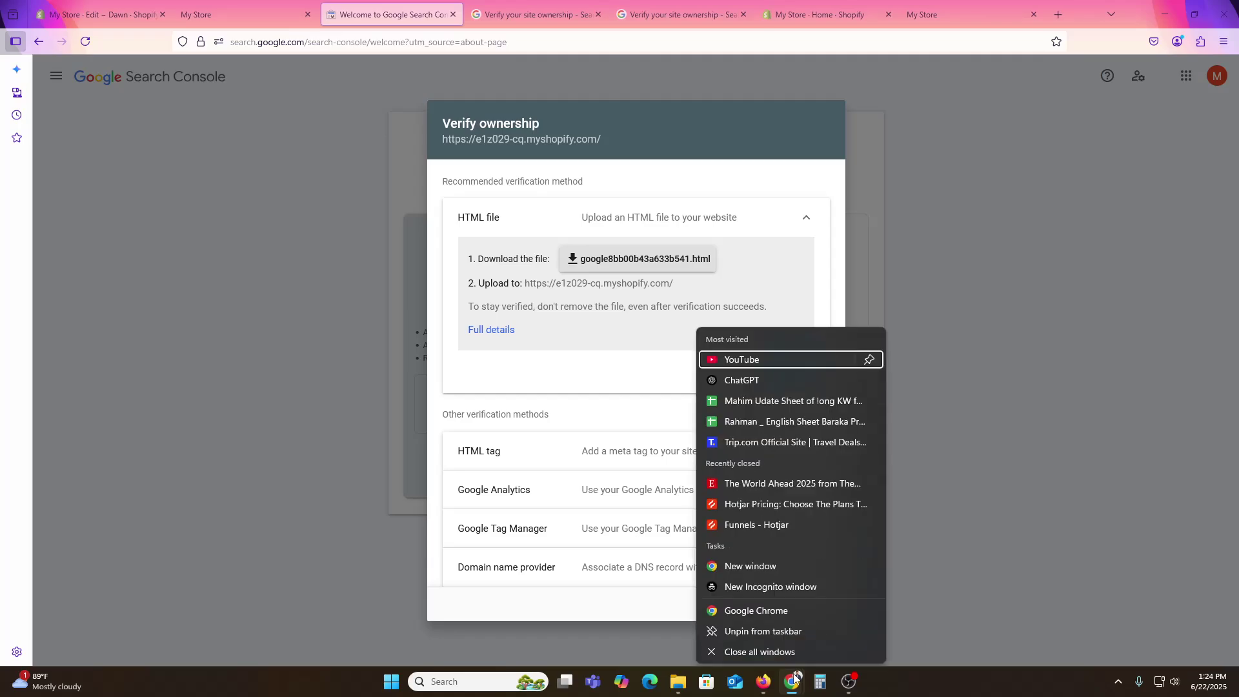
pyautogui.click(781, 565)
pyautogui.write('wix.com')
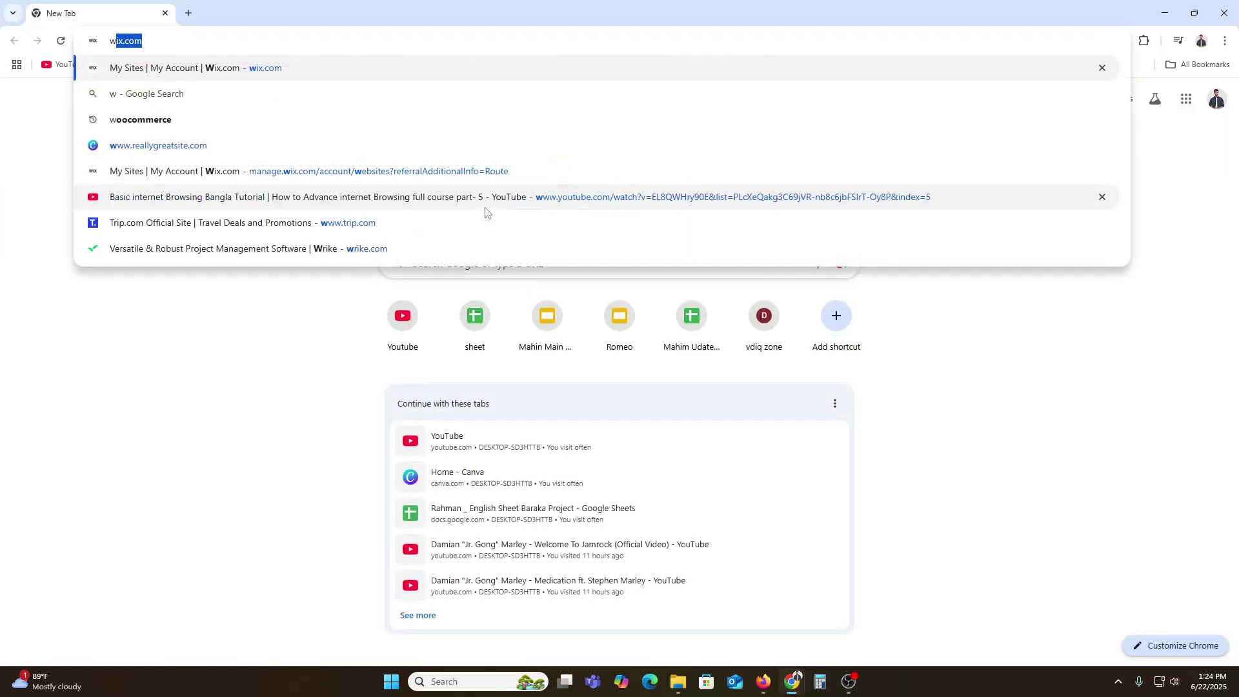
pyautogui.press('Return')
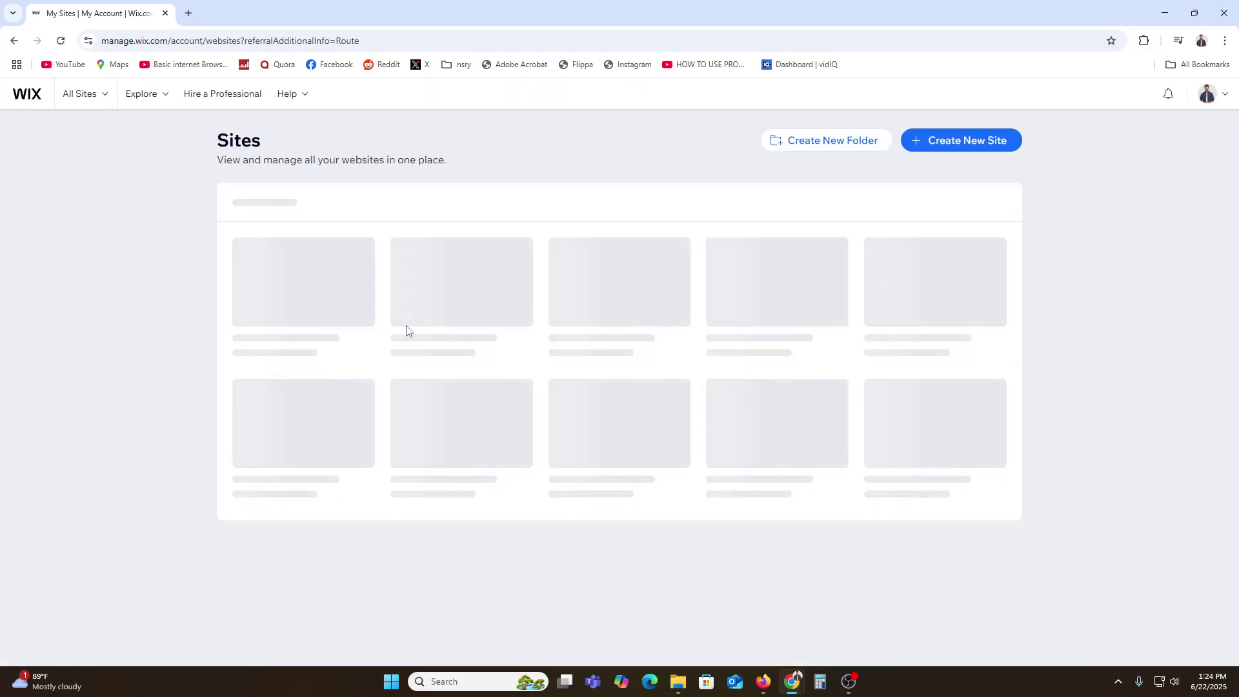
pyautogui.click(276, 474)
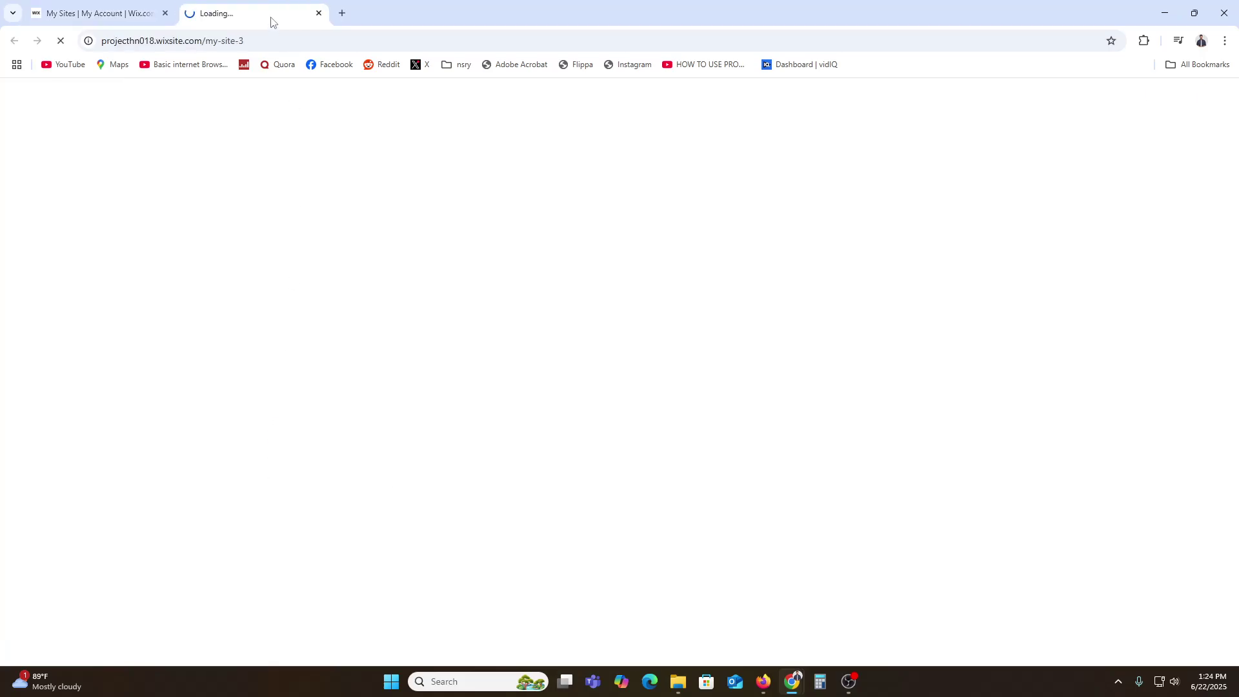
pyautogui.click(269, 38)
pyautogui.click(1165, 12)
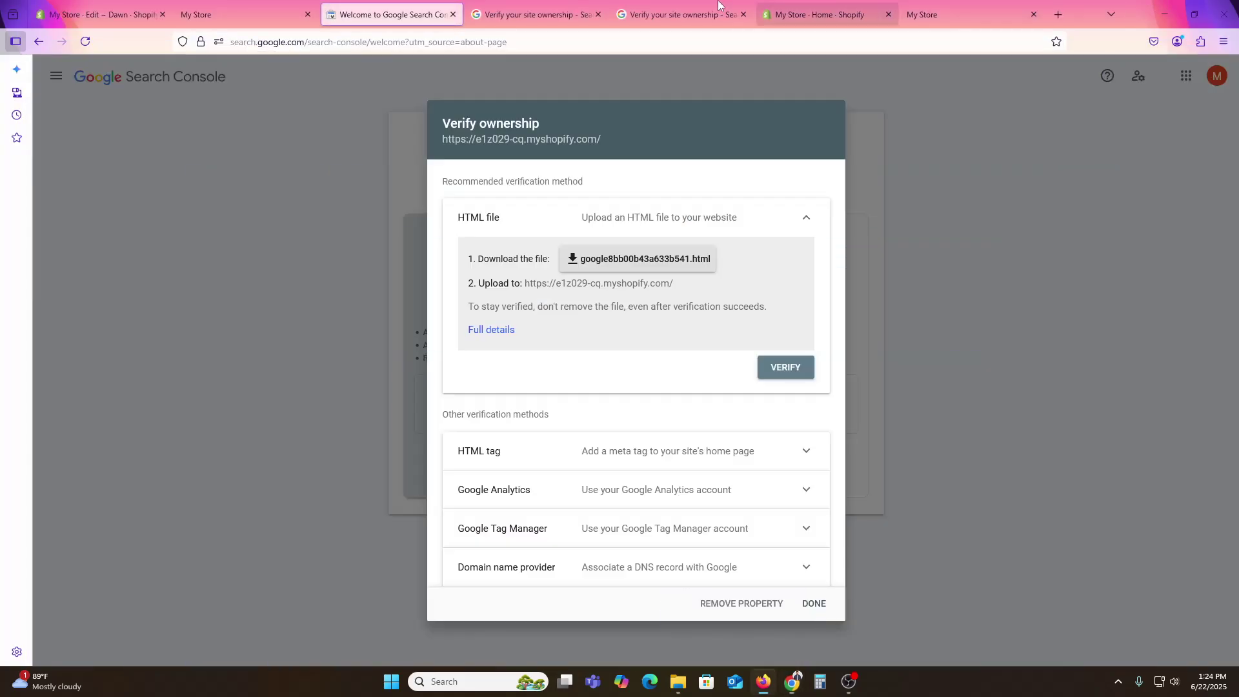
# - Remove the Shopify store's myshopify.com property from the Search Console account
pyautogui.click(719, 3)
pyautogui.click(523, 3)
pyautogui.click(409, 3)
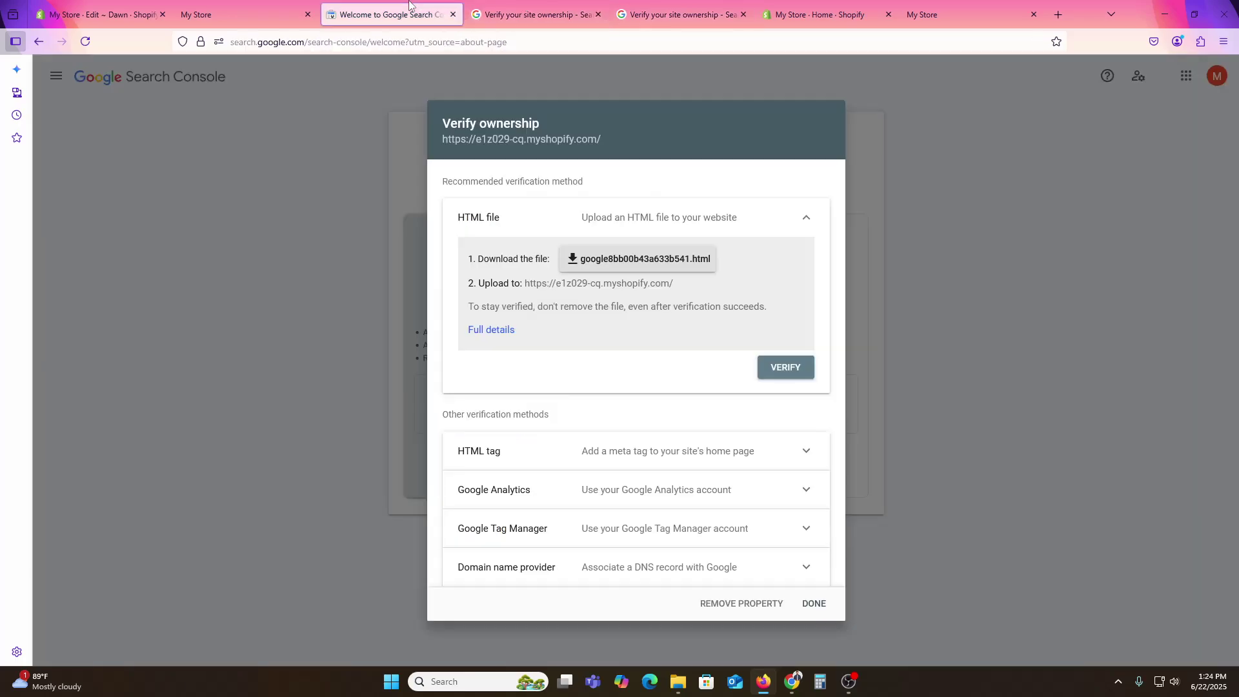
pyautogui.click(741, 604)
pyautogui.click(788, 402)
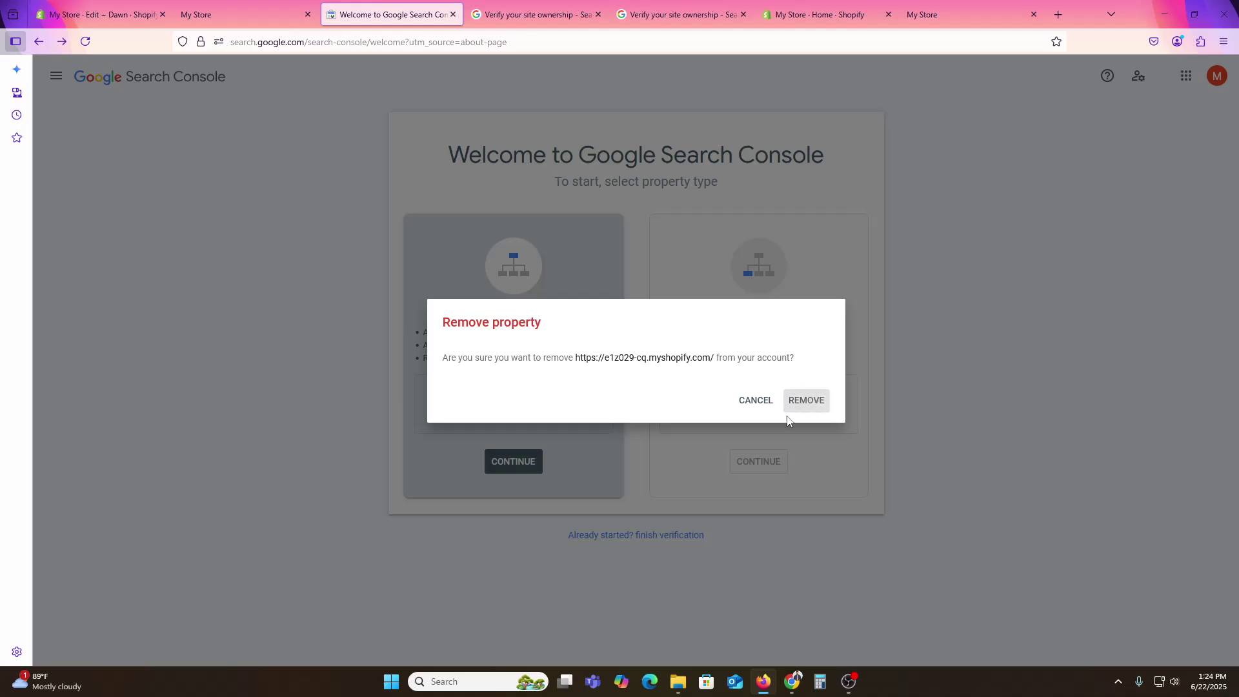
# - Add the copied My Site 3 address as a URL prefix property and continue to ownership verification
pyautogui.click(738, 398)
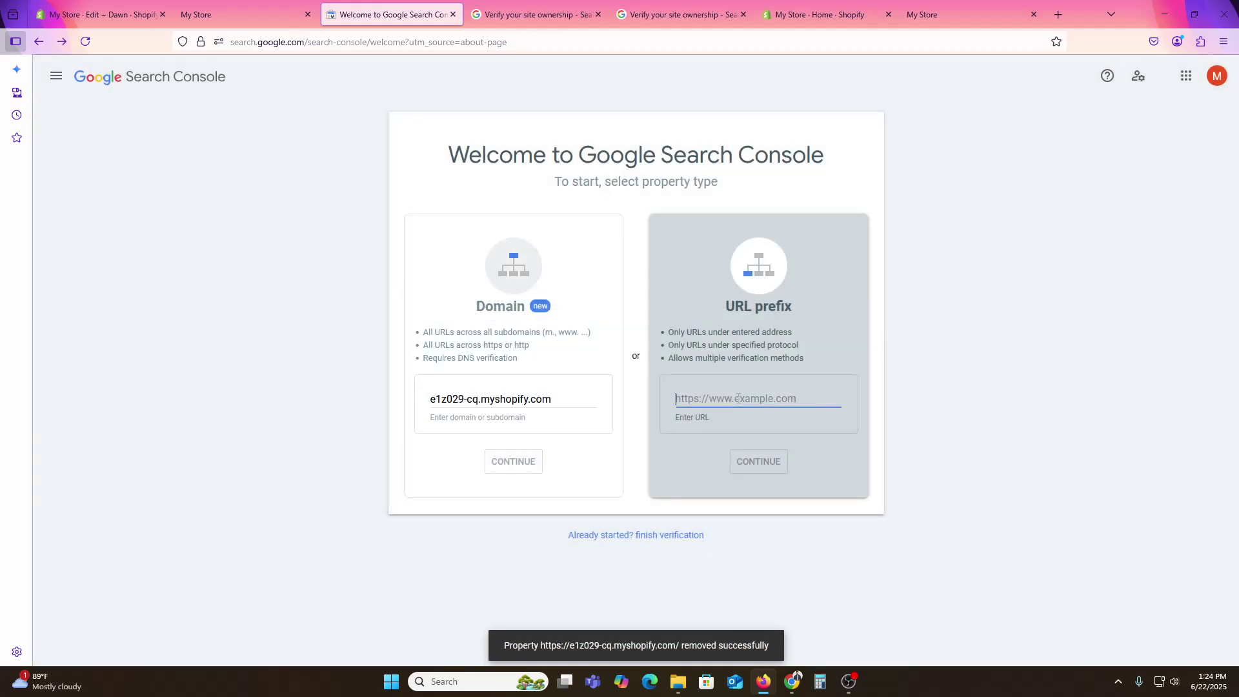
pyautogui.hotkey('ctrl', 'v')
pyautogui.click(768, 462)
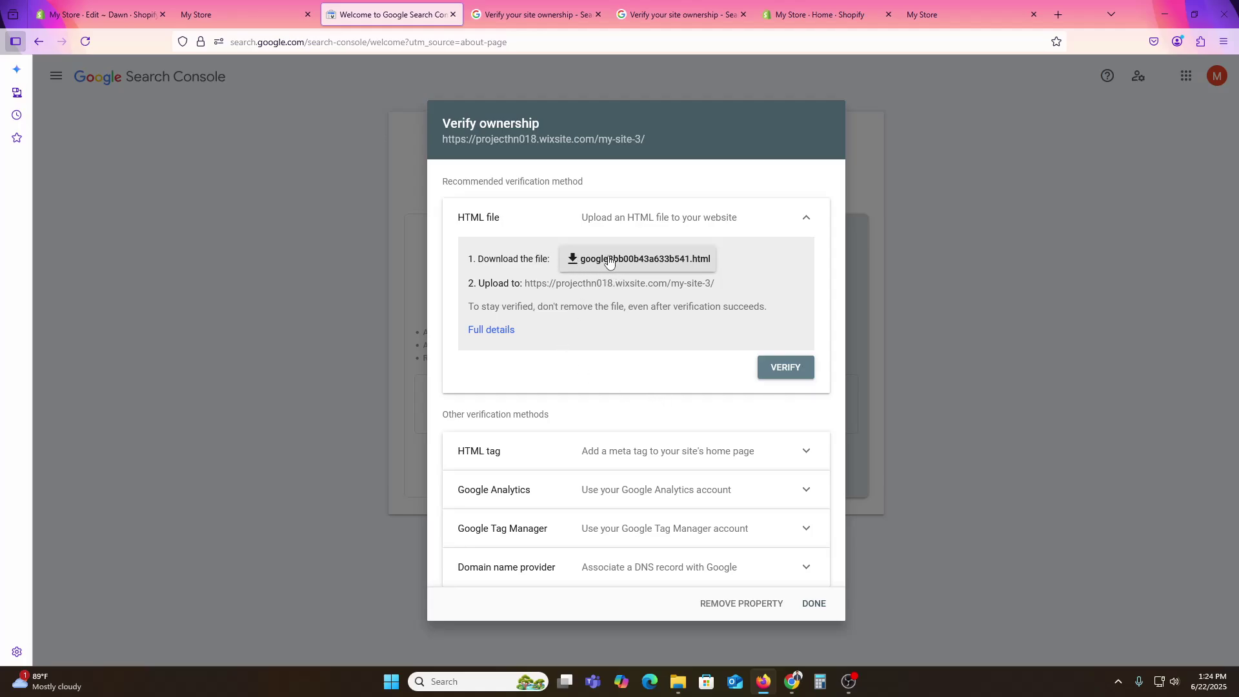
# - Open the HTML file method's full details and read the upload instructions, troubleshooting notes and ownership verification overview
pyautogui.click(489, 329)
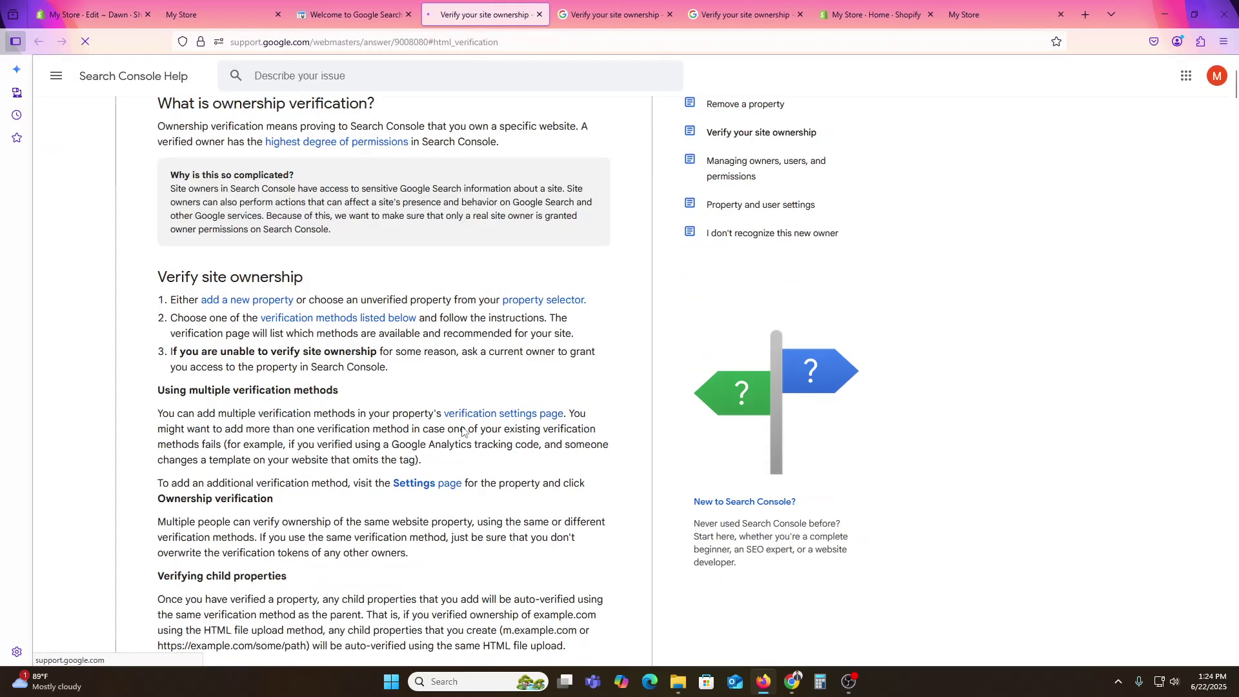
pyautogui.scroll(-12, 469, 450)
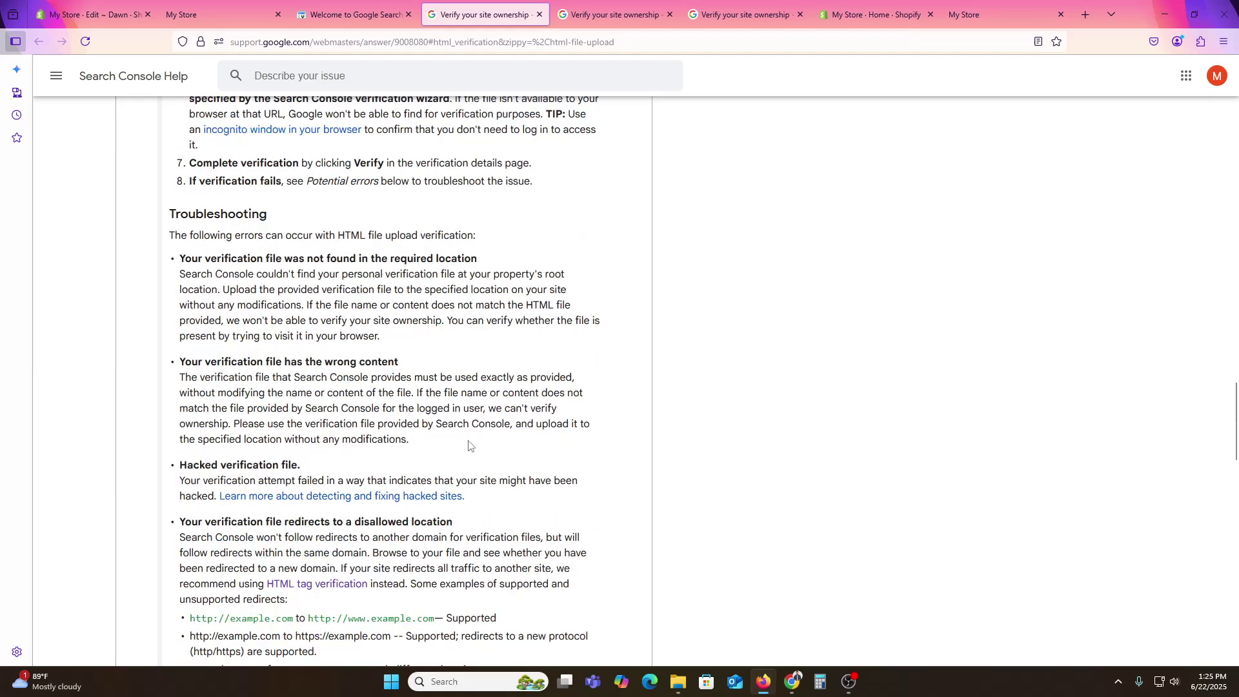
pyautogui.scroll(-5, 468, 445)
pyautogui.scroll(6, 468, 445)
pyautogui.scroll(-5, 469, 445)
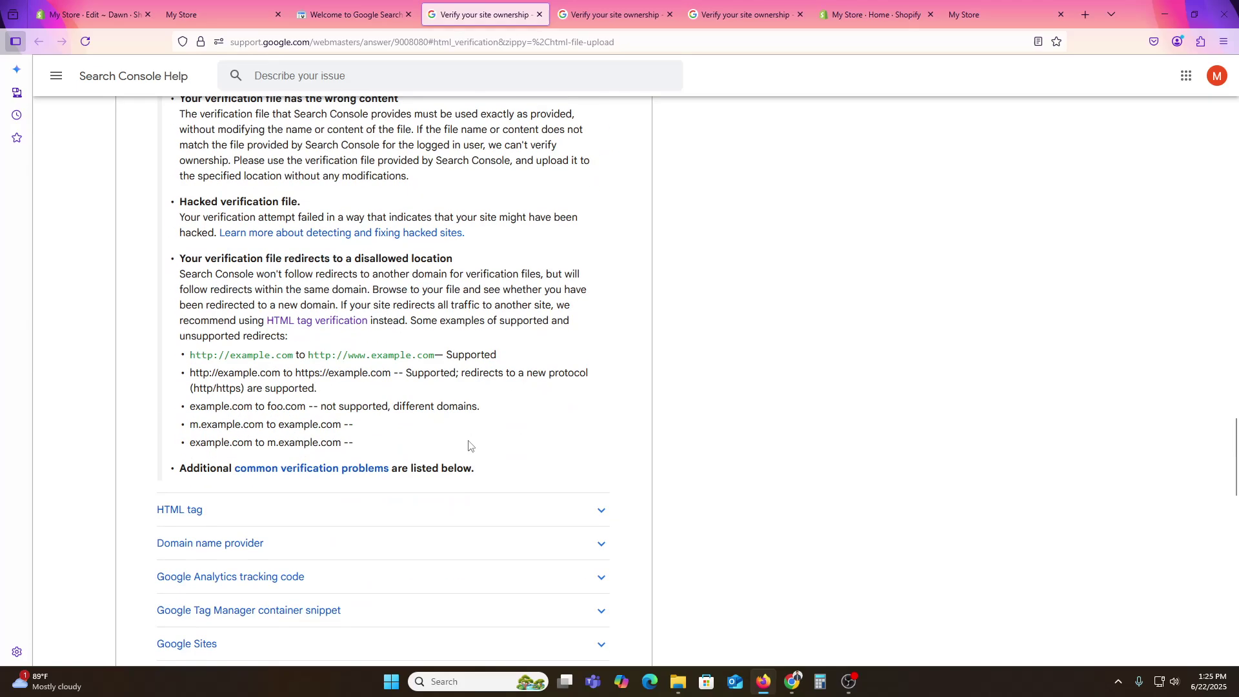
pyautogui.scroll(15, 537, 395)
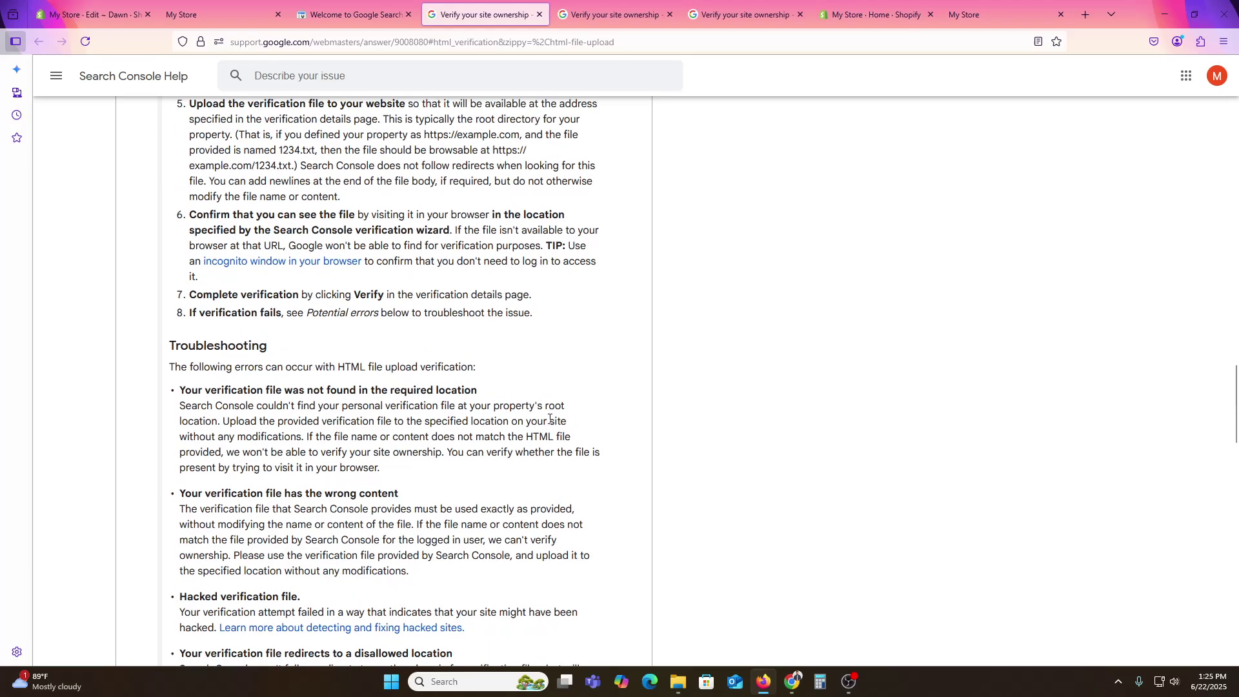
pyautogui.scroll(20, 419, 387)
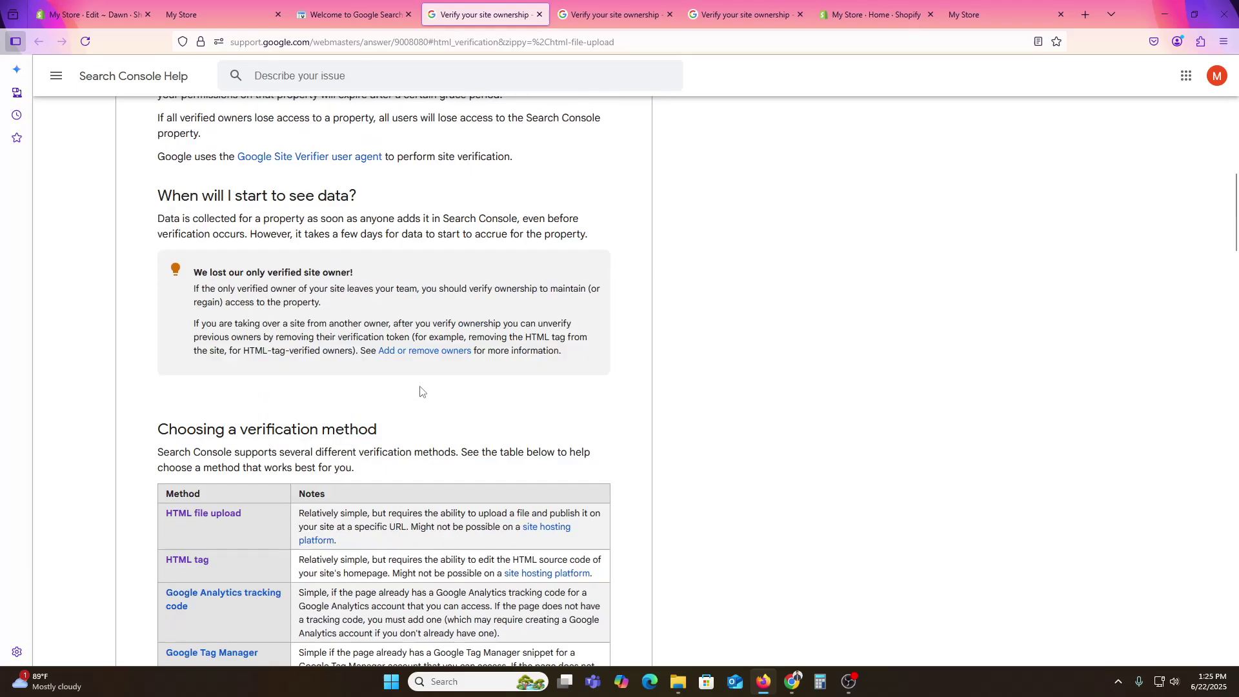
pyautogui.scroll(1, 423, 390)
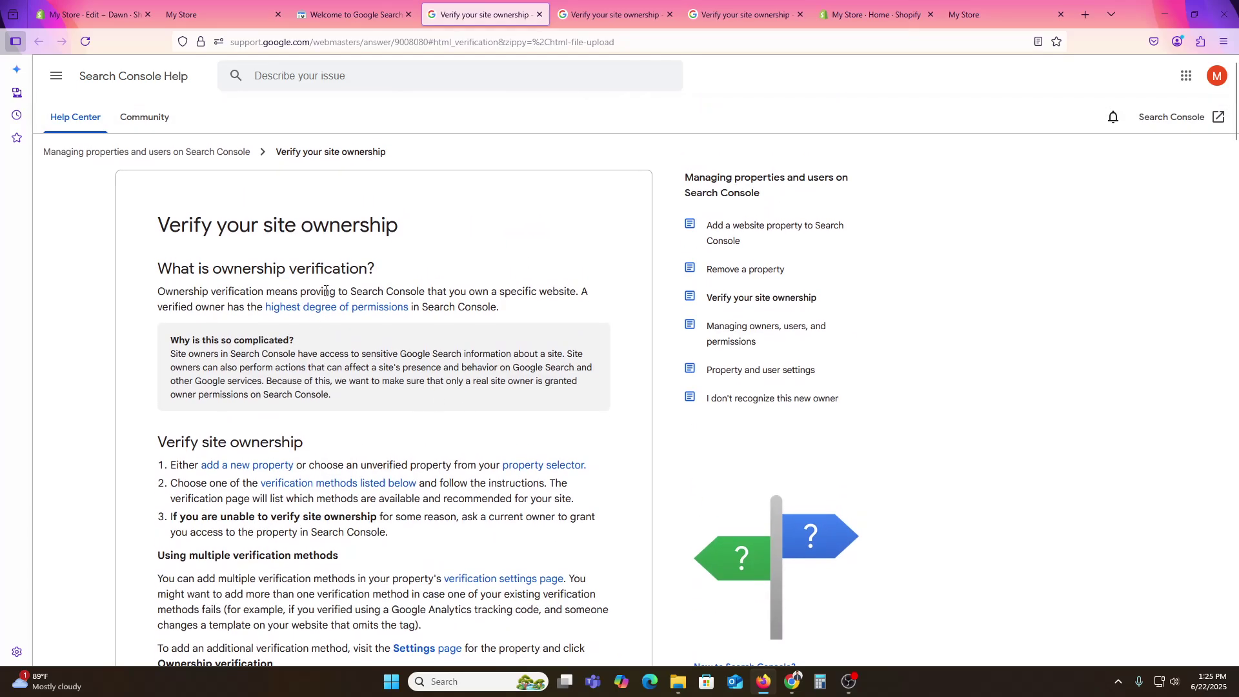
pyautogui.scroll(-5, 319, 350)
# - Return to Search Console, expand the HTML tag method and copy the google-site-verification meta tag for the Wix site
pyautogui.click(355, 14)
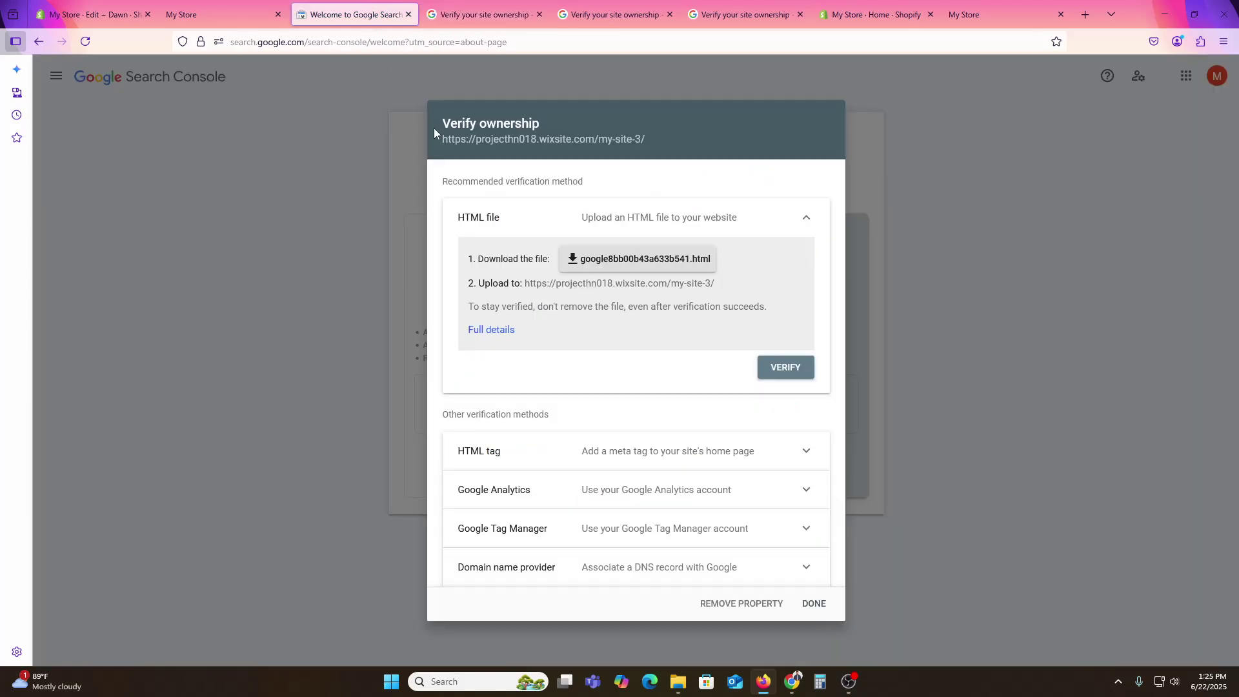
pyautogui.click(562, 456)
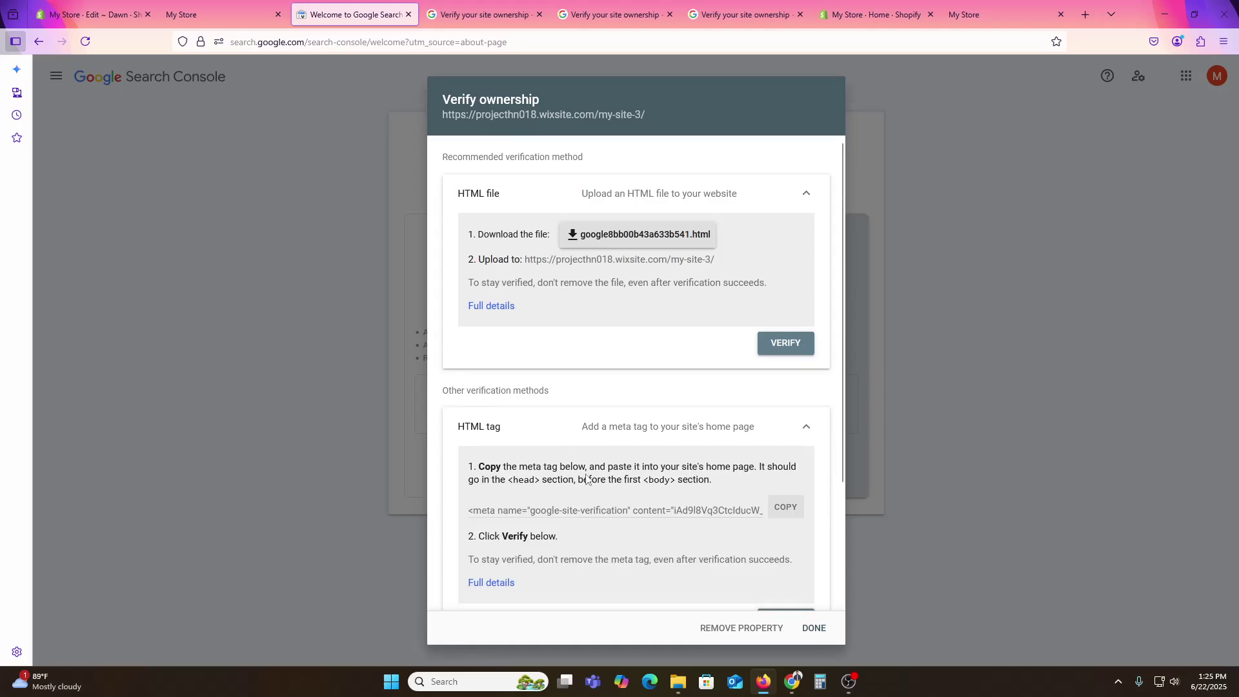
pyautogui.scroll(-3, 818, 356)
pyautogui.click(788, 354)
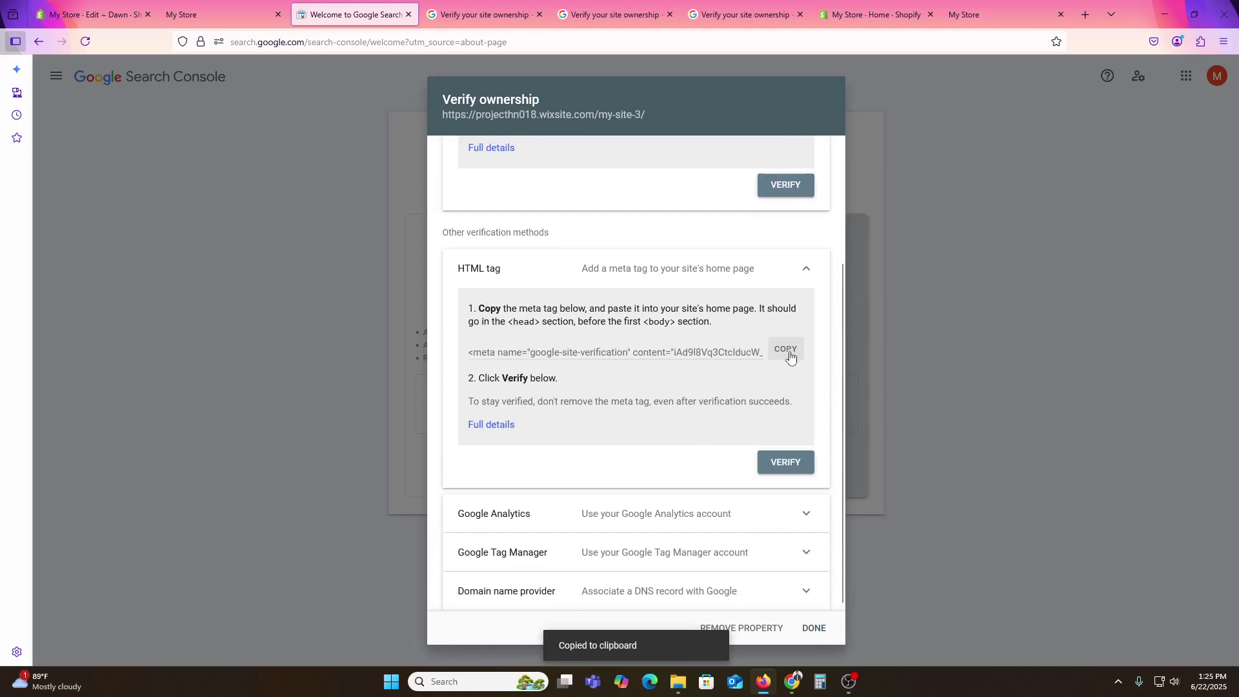
# - Switch to the Wix window in Chrome and open My Site 3's dashboard from the sites list
pyautogui.moveTo(792, 681)
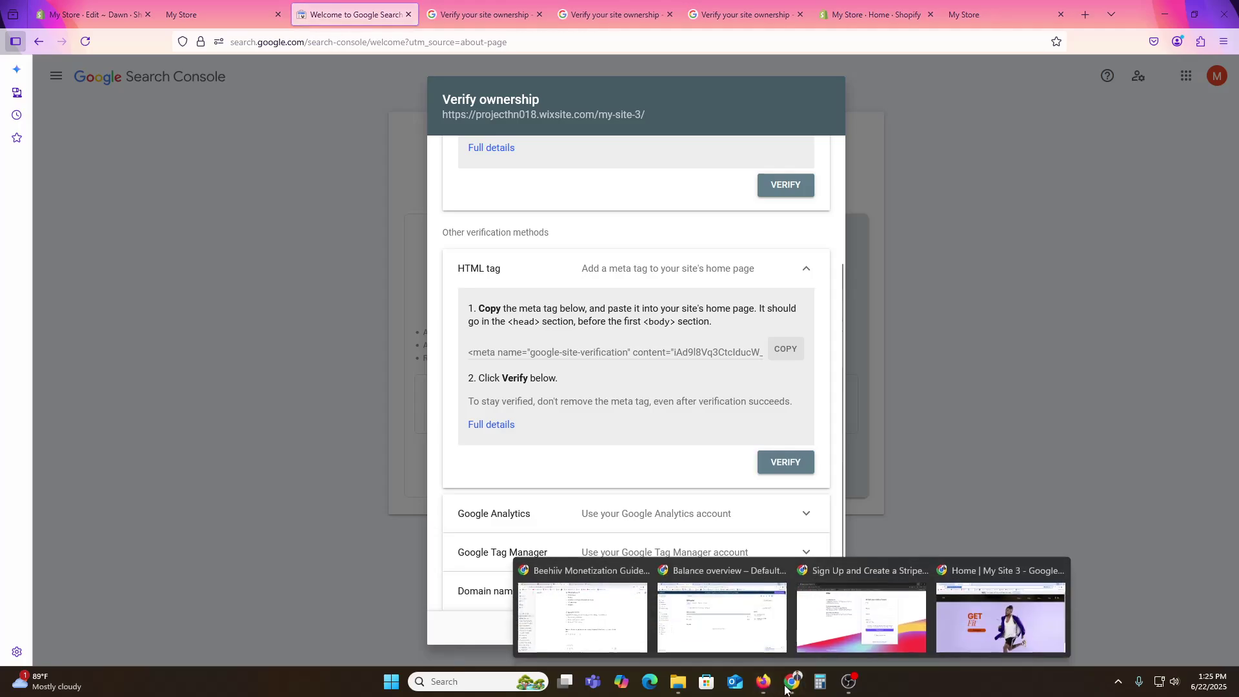
pyautogui.click(961, 635)
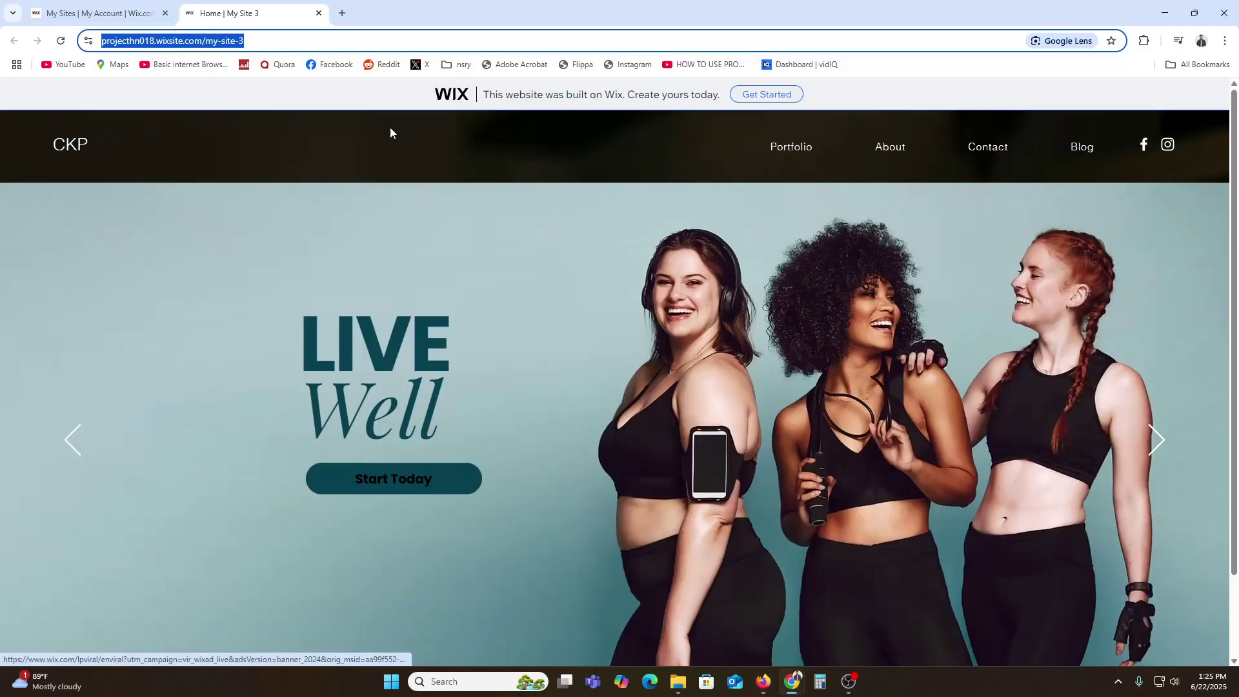
pyautogui.click(75, 4)
pyautogui.moveTo(322, 418)
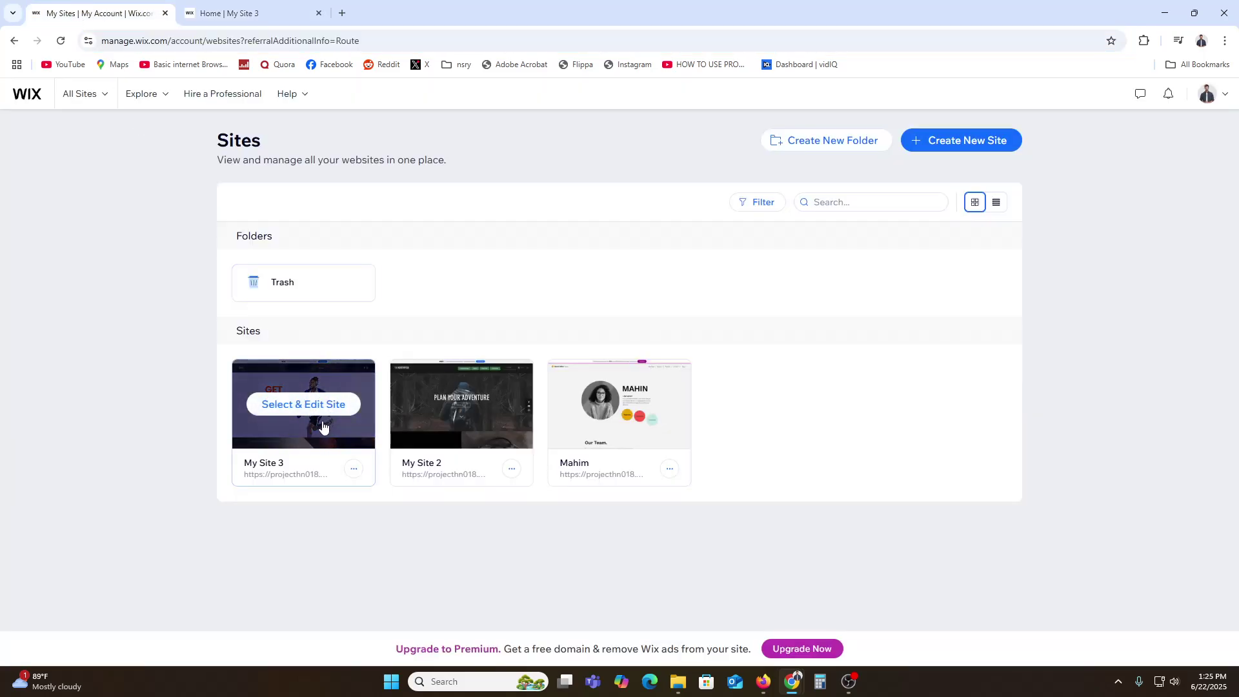
pyautogui.click(317, 413)
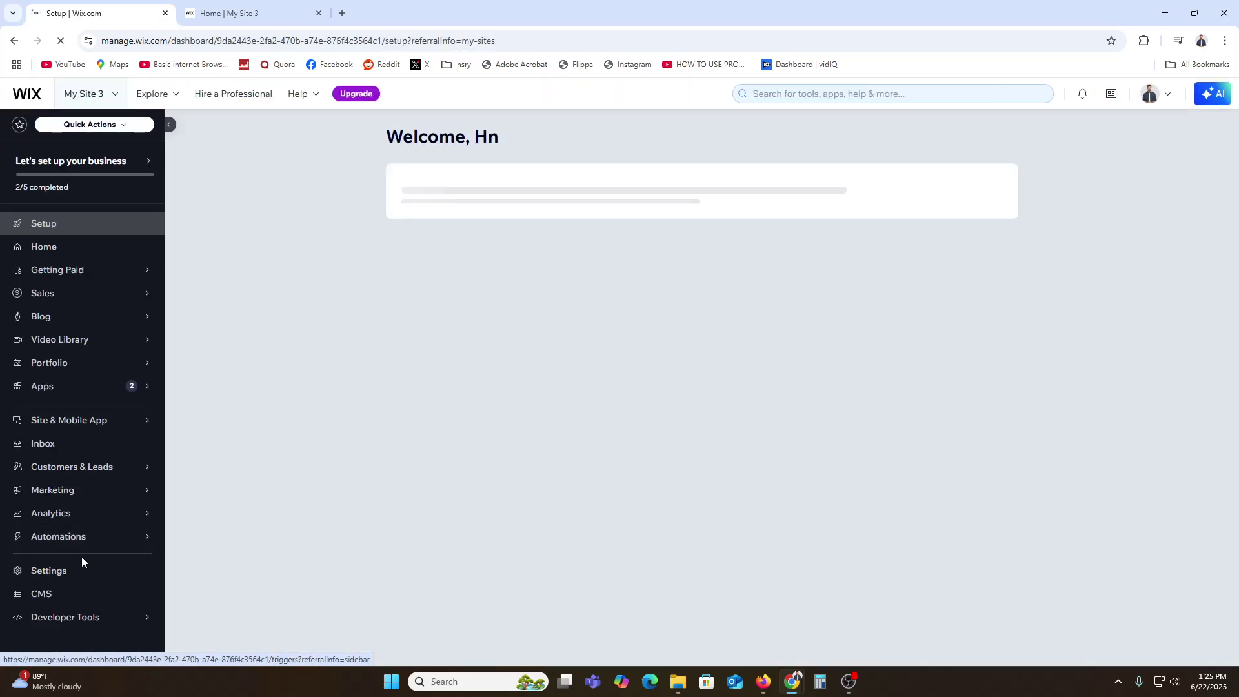
# - Check the site's Developer Tools monitoring page, then start the SEO Setup Checklist from the Get found on Google setup task
pyautogui.click(79, 616)
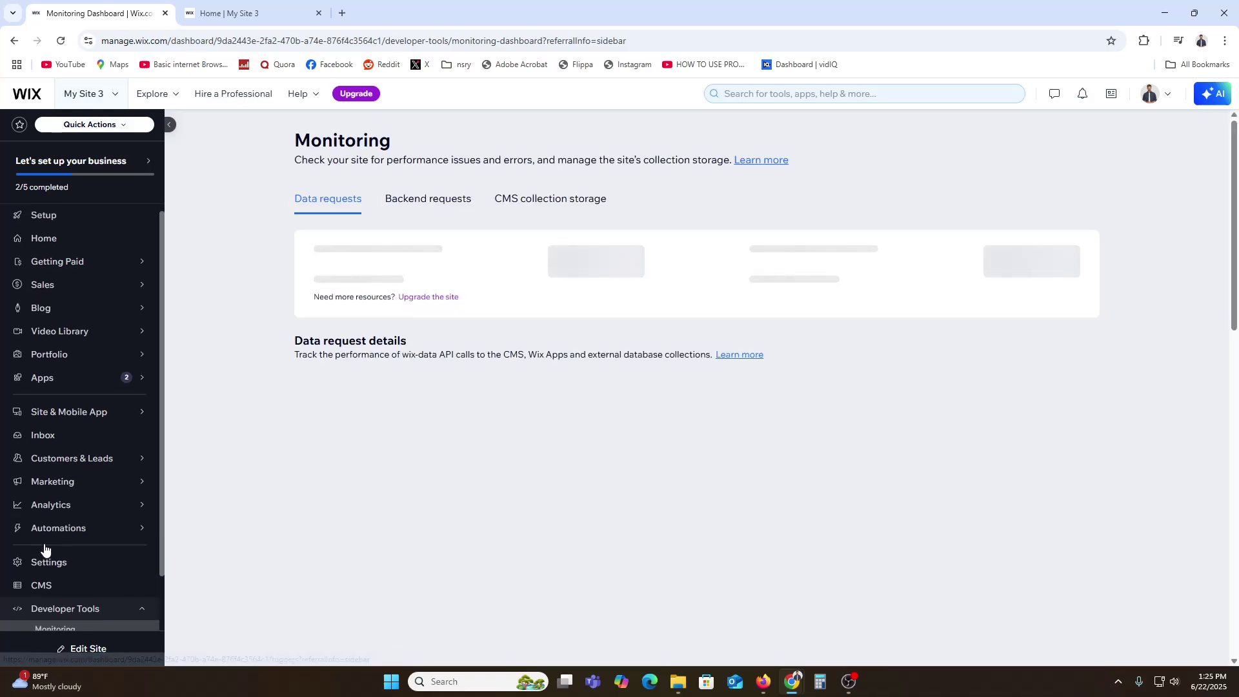
pyautogui.scroll(1, 48, 517)
pyautogui.click(69, 224)
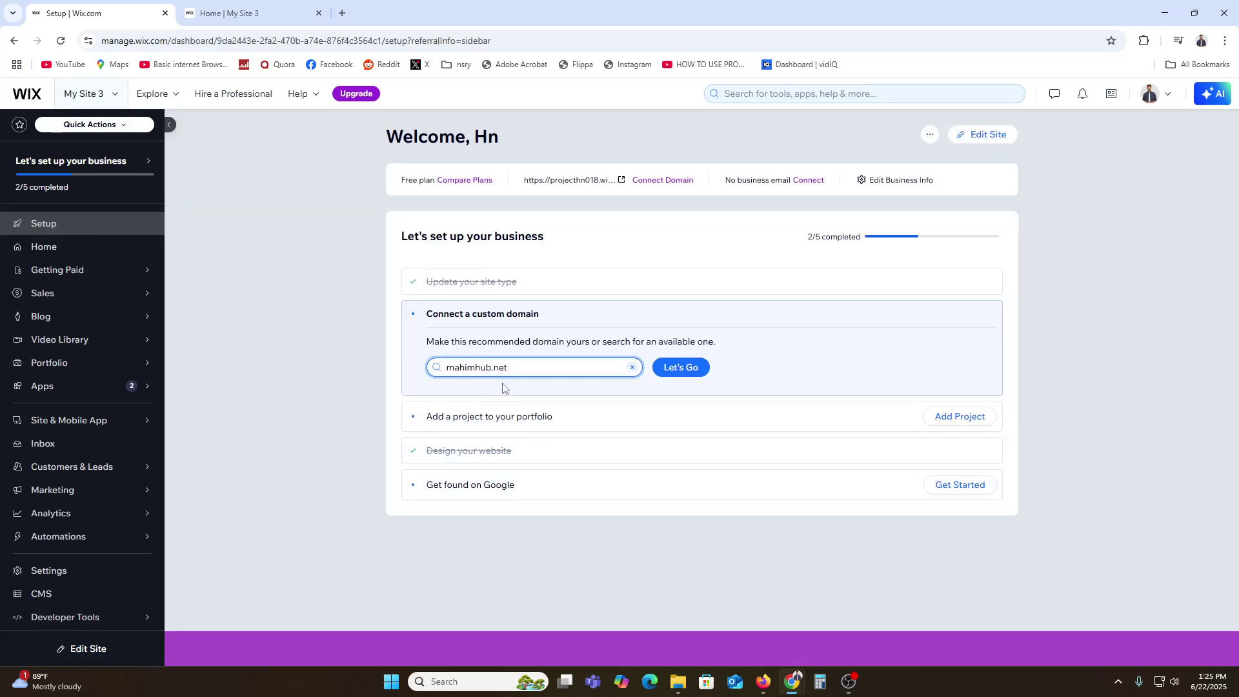
pyautogui.click(506, 496)
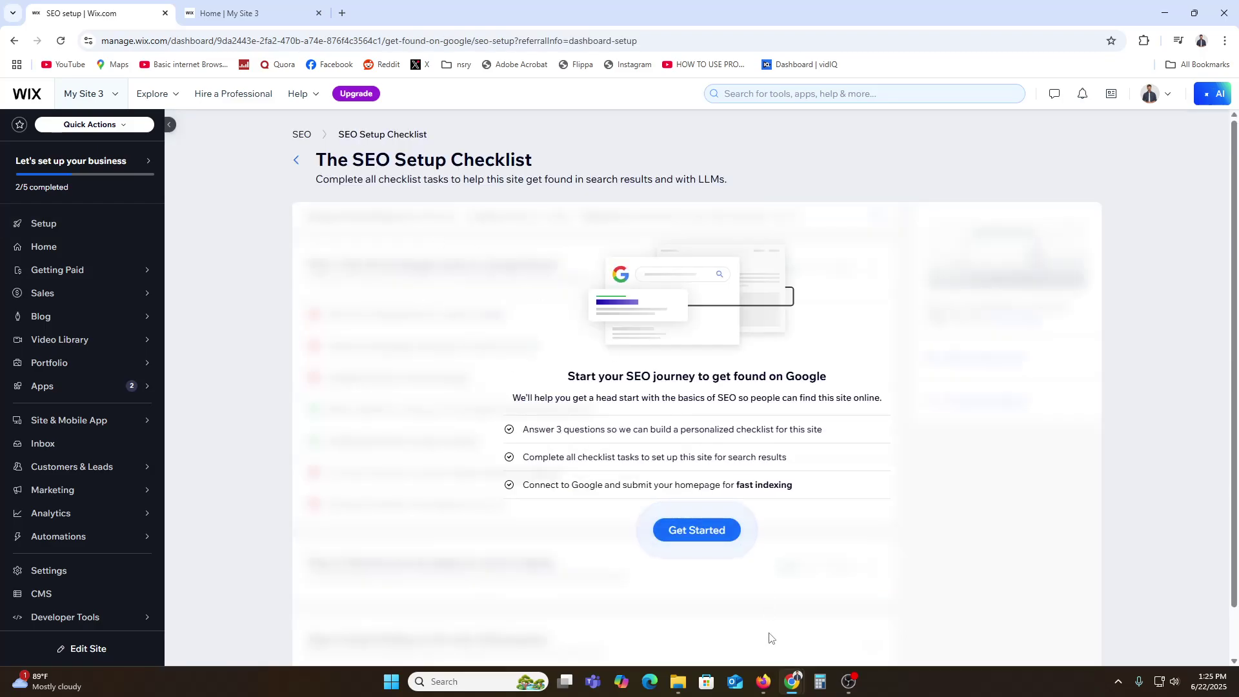
pyautogui.click(696, 530)
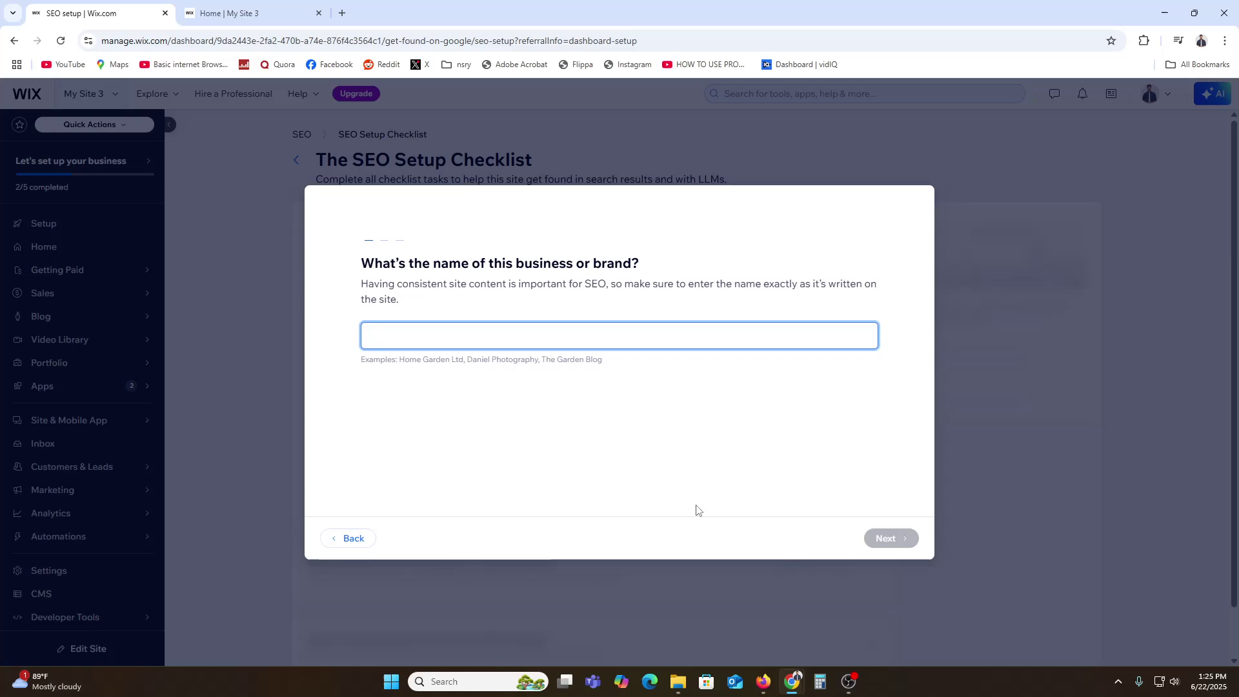
# - Switch back to Firefox and bring up the Shopify admin home page
pyautogui.click(763, 681)
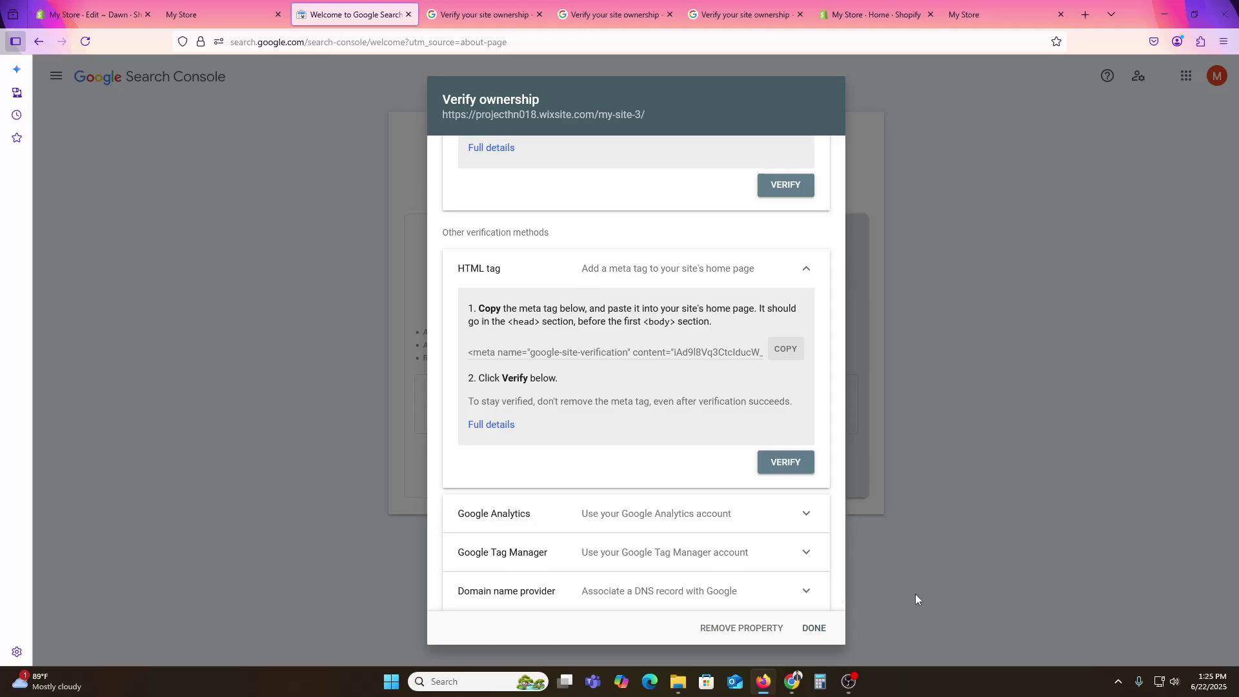
pyautogui.click(871, 14)
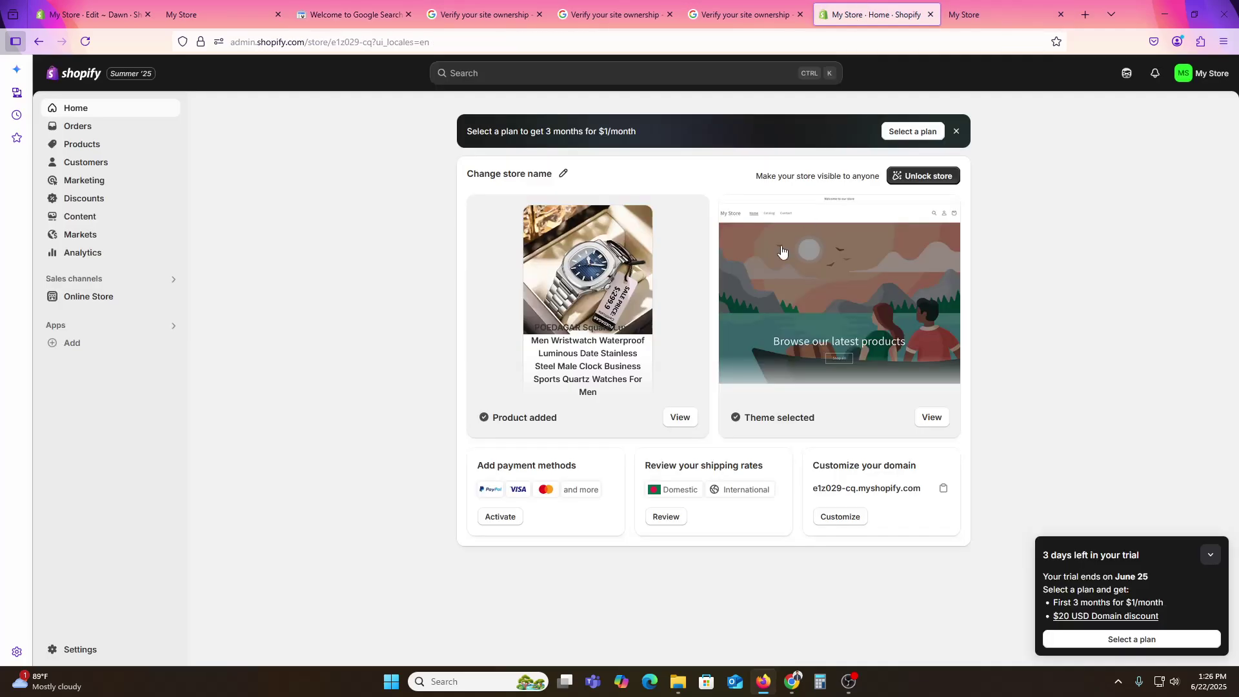